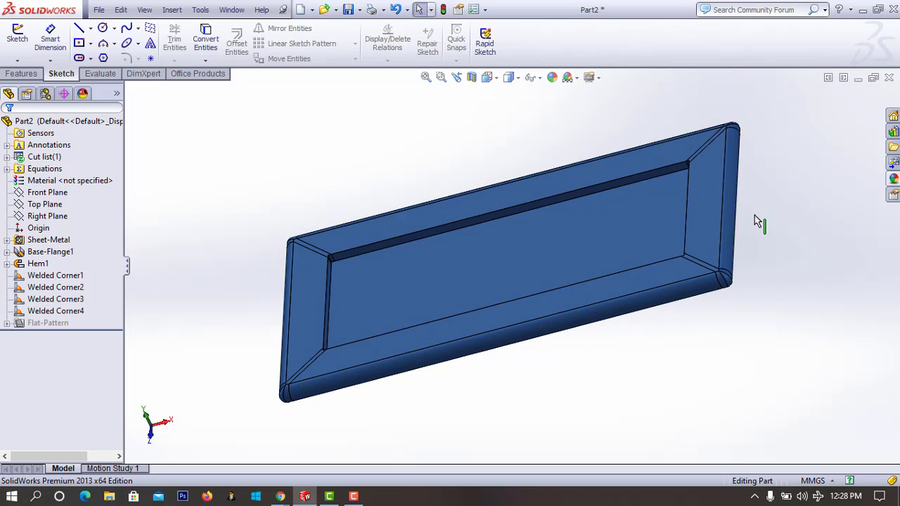
scroll(317, 195, "down", 3)
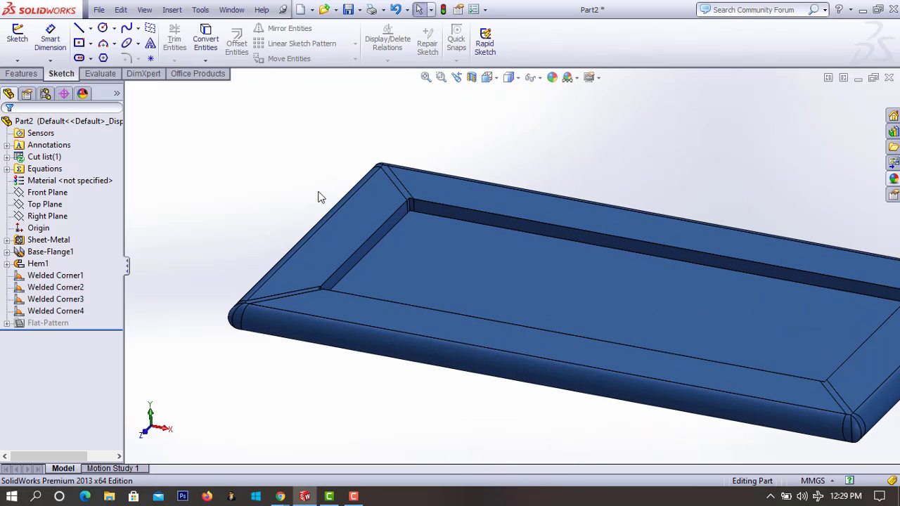
scroll(442, 285, "up", 4)
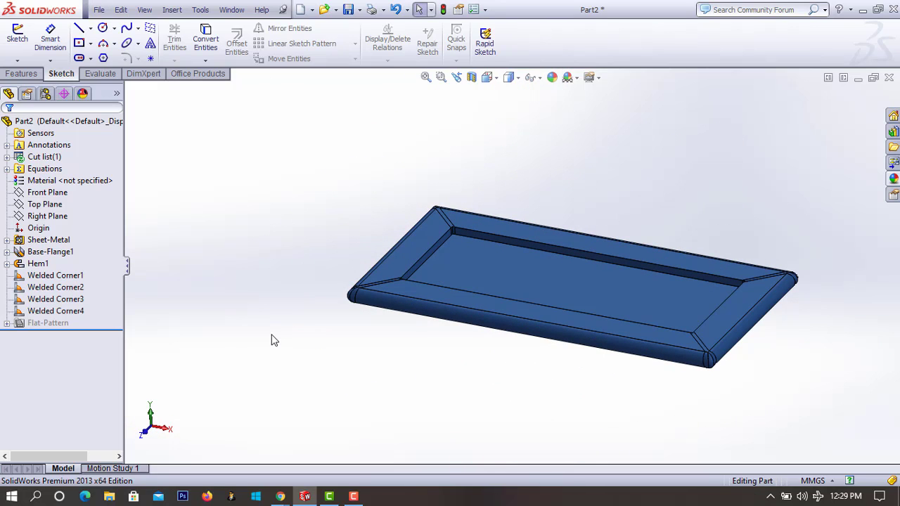
key("ctrl+1")
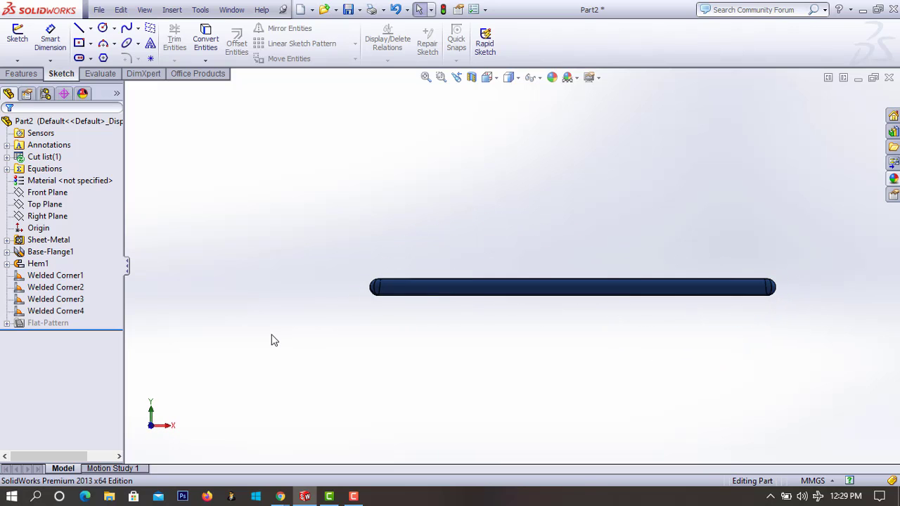
key("ctrl+7")
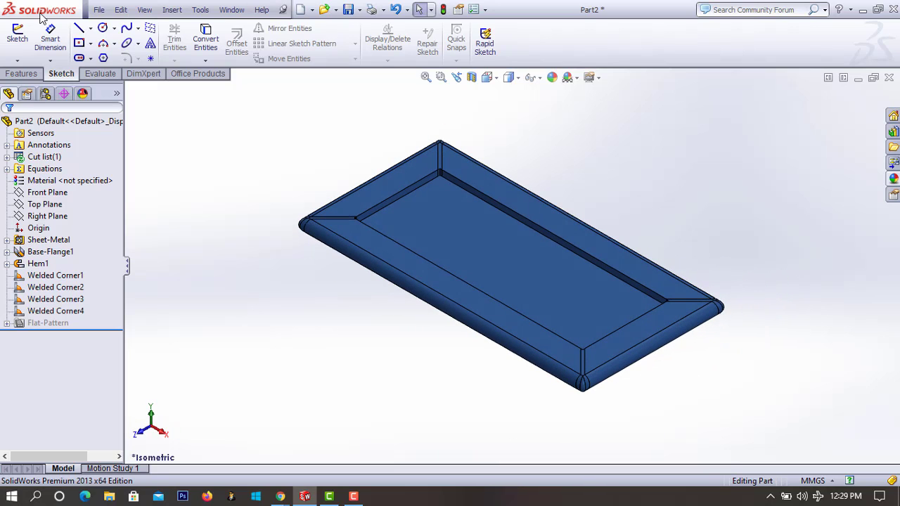
left_click(99, 10)
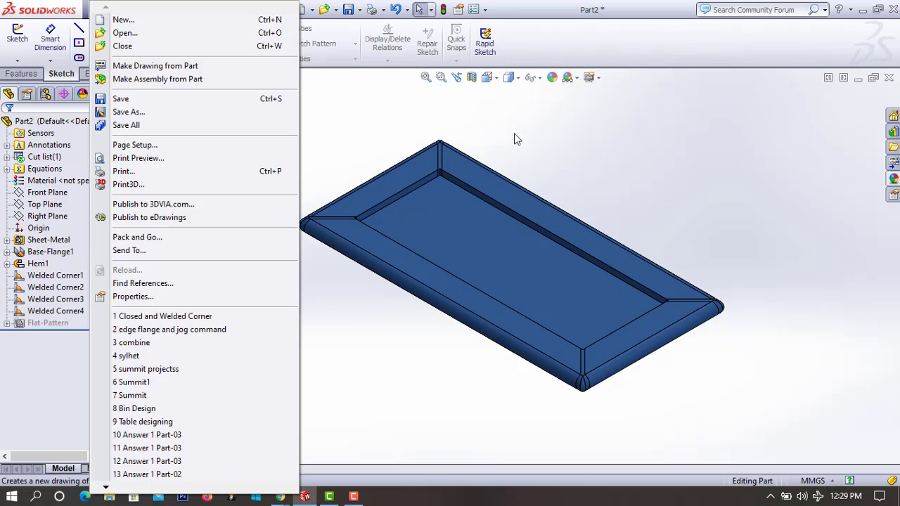
left_click(847, 221)
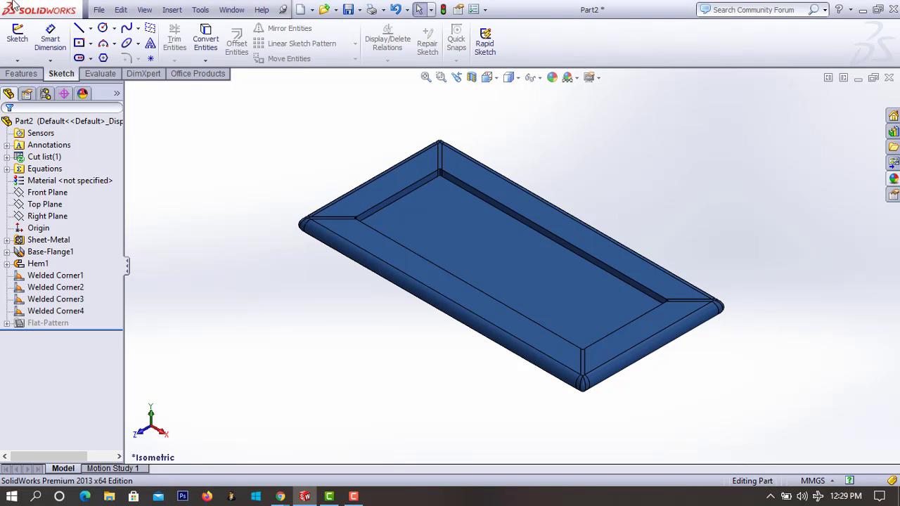
Create a new part document and set its units to MMGS
left_click(99, 10)
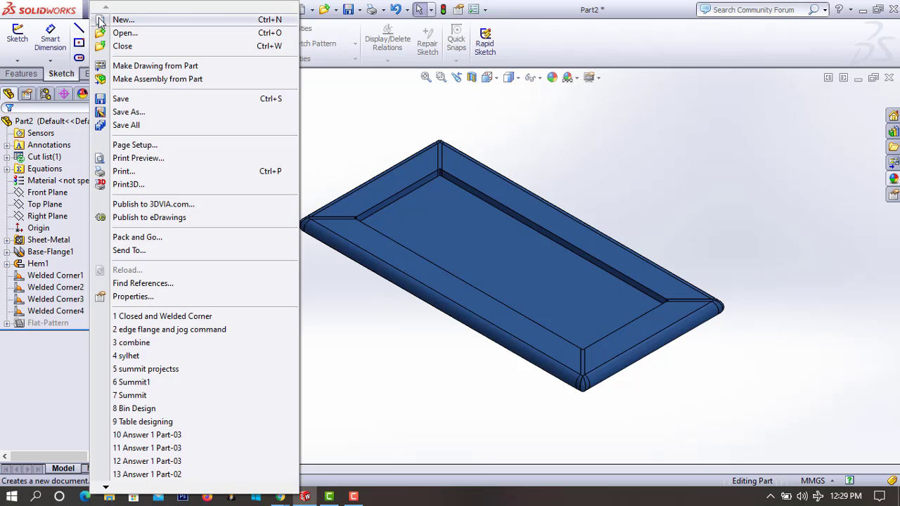
left_click(100, 20)
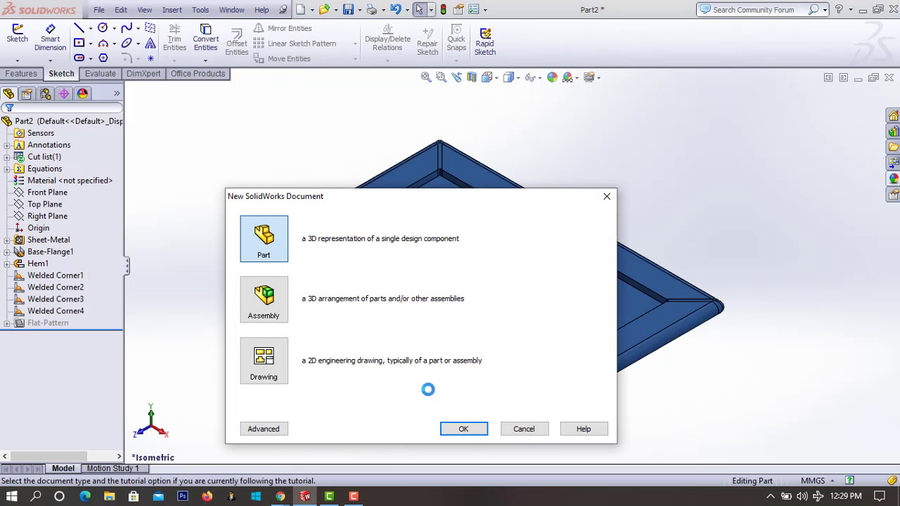
left_click(465, 430)
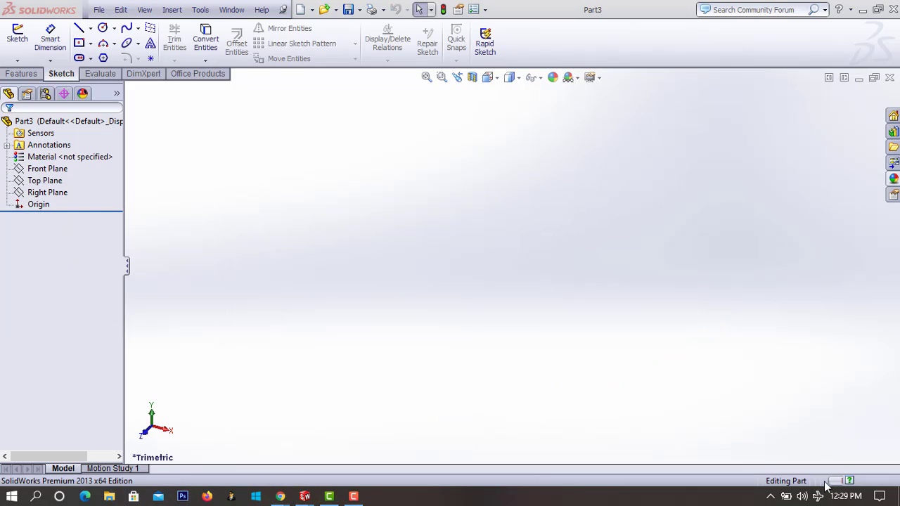
left_click(829, 482)
left_click(773, 430)
Sketch a center rectangle about 164 by 92 mm on the Top Plane, centred on the origin
left_click(48, 180)
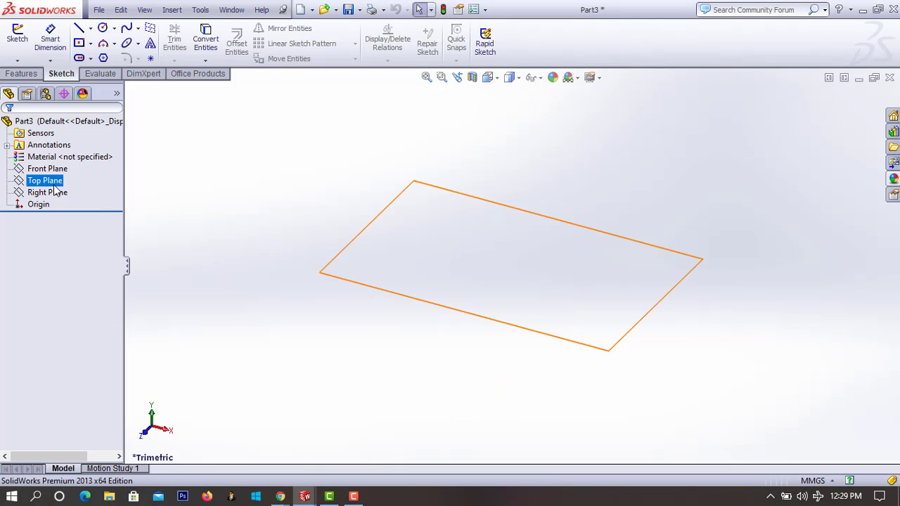
left_click(110, 165)
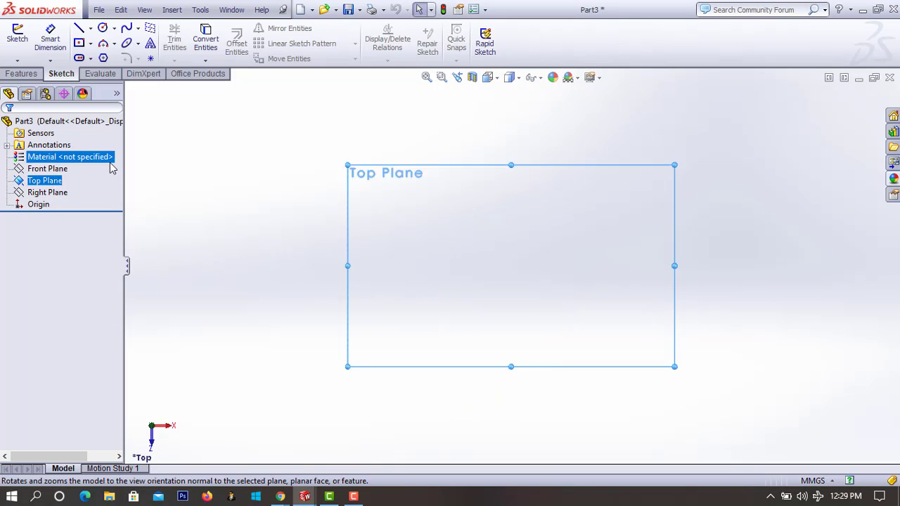
left_click(78, 45)
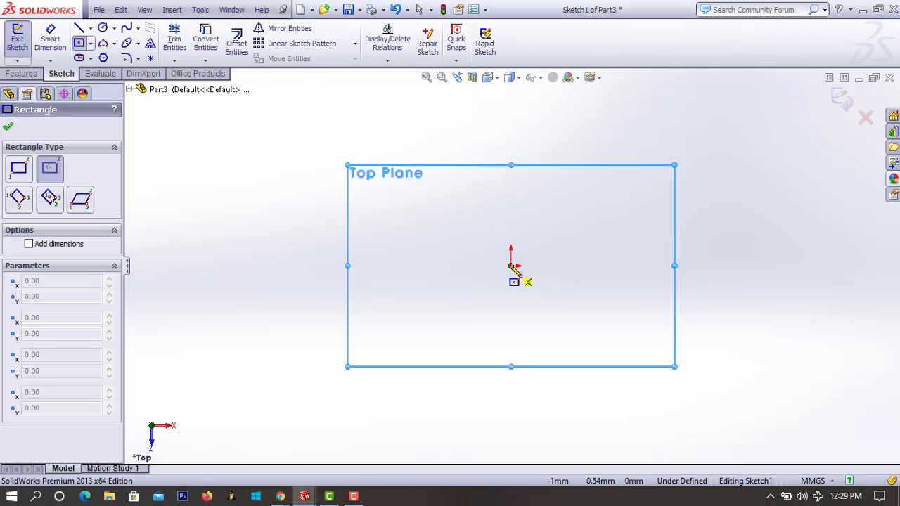
left_click_drag(511, 265, 661, 349)
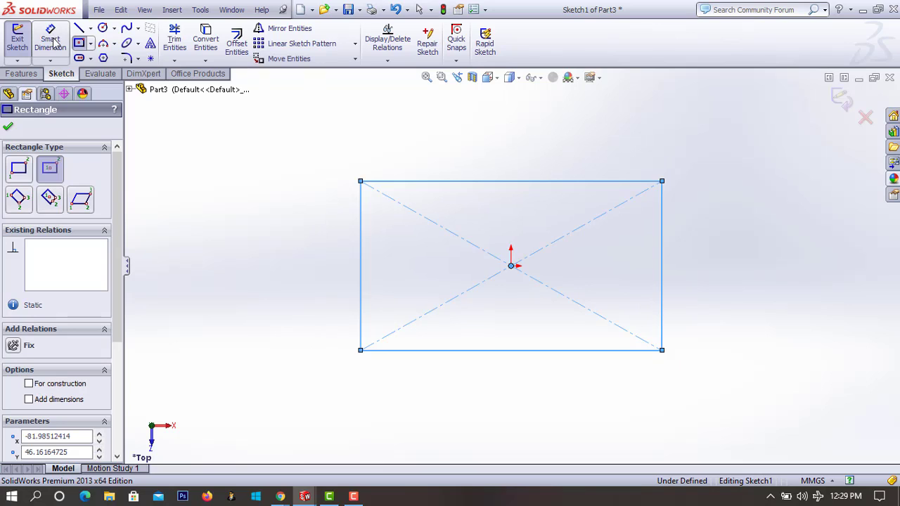
Dimension the rectangle 100 mm wide and 50 mm high, and exit the sketch
left_click(60, 49)
left_click(492, 182)
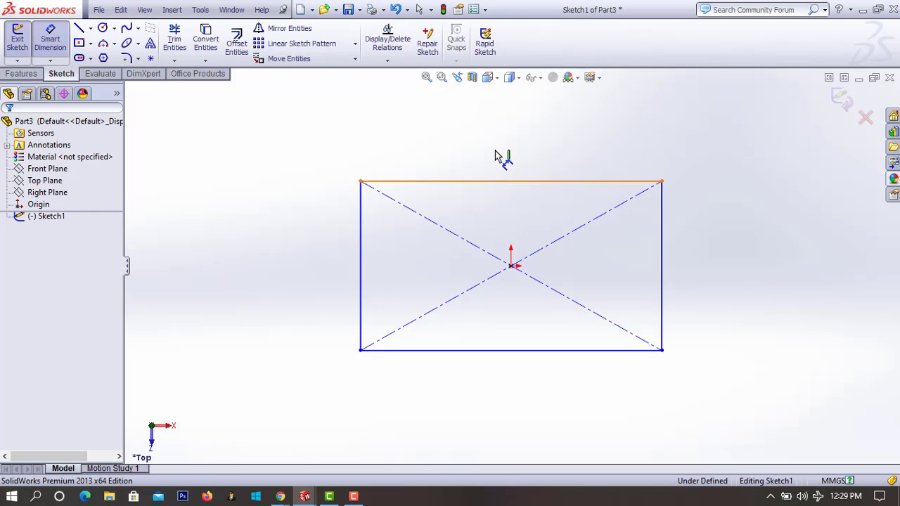
left_click(495, 151)
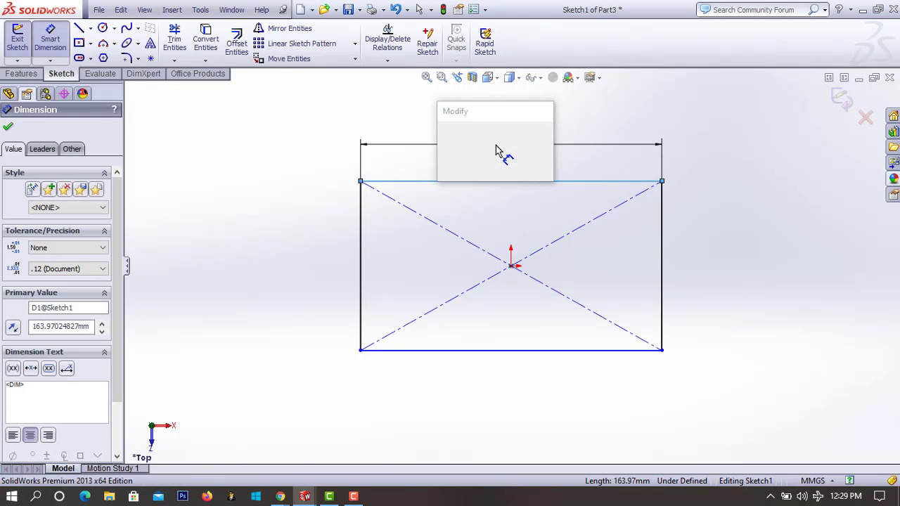
key("Return")
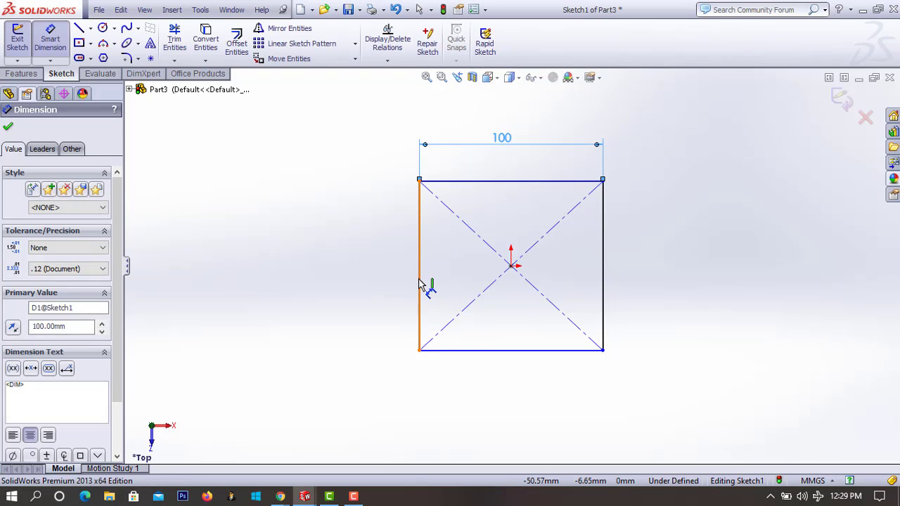
left_click(420, 285)
left_click(321, 270)
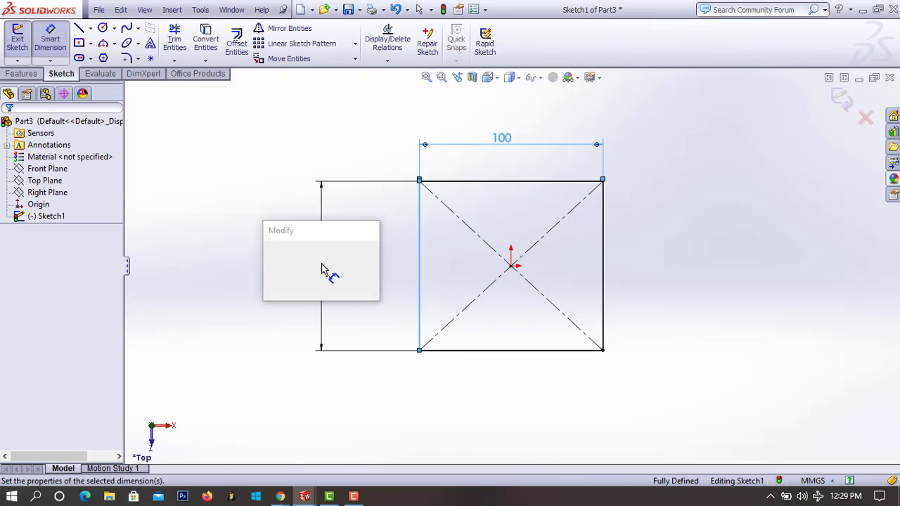
type("50")
key("Return")
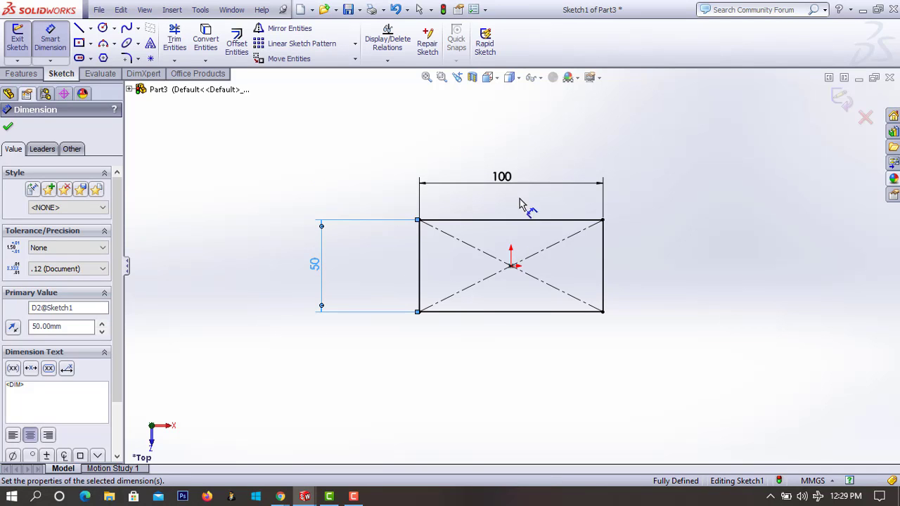
key("Escape")
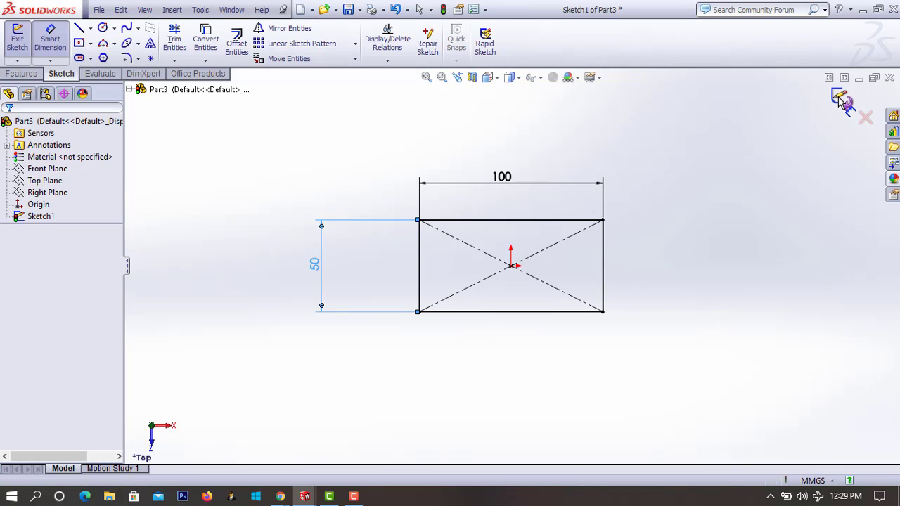
left_click(840, 99)
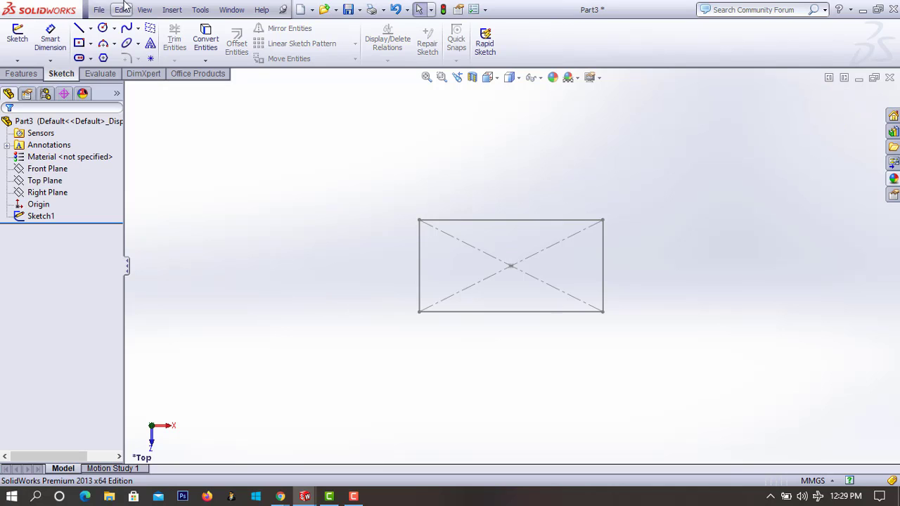
Create a 2 mm thick sheet metal base flange from the rectangle sketch, with a K-factor of 1
left_click(172, 10)
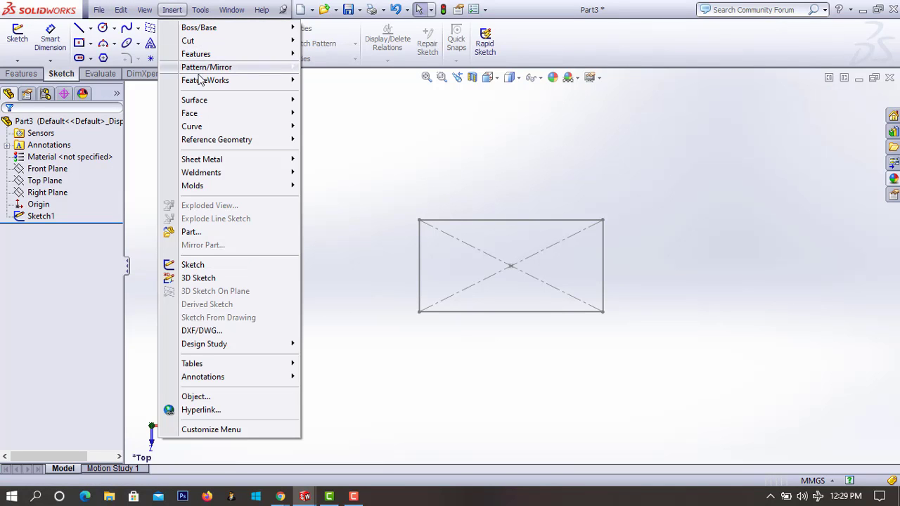
mouse_move(243, 159)
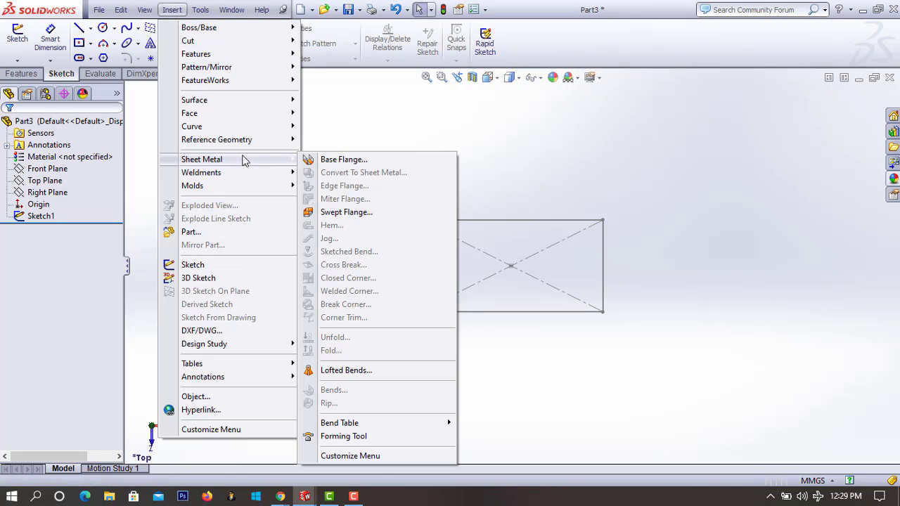
left_click(346, 163)
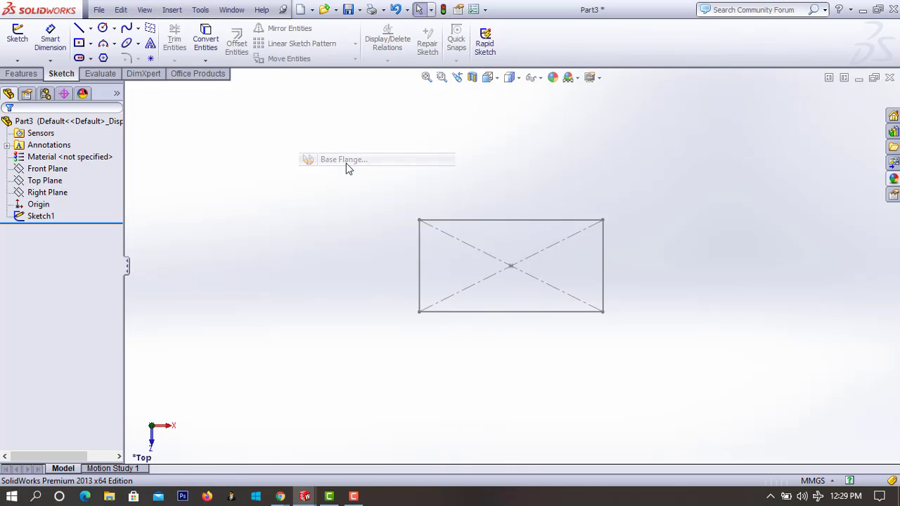
left_click(421, 262)
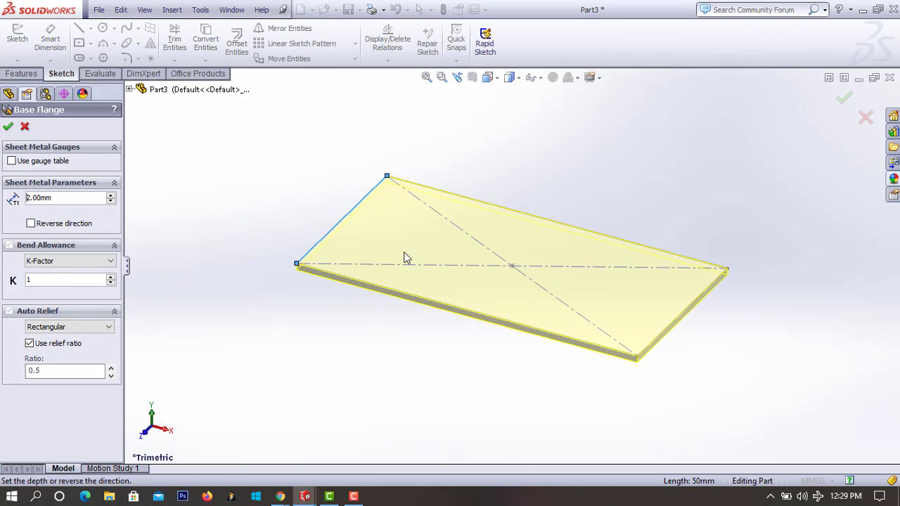
left_click(10, 127)
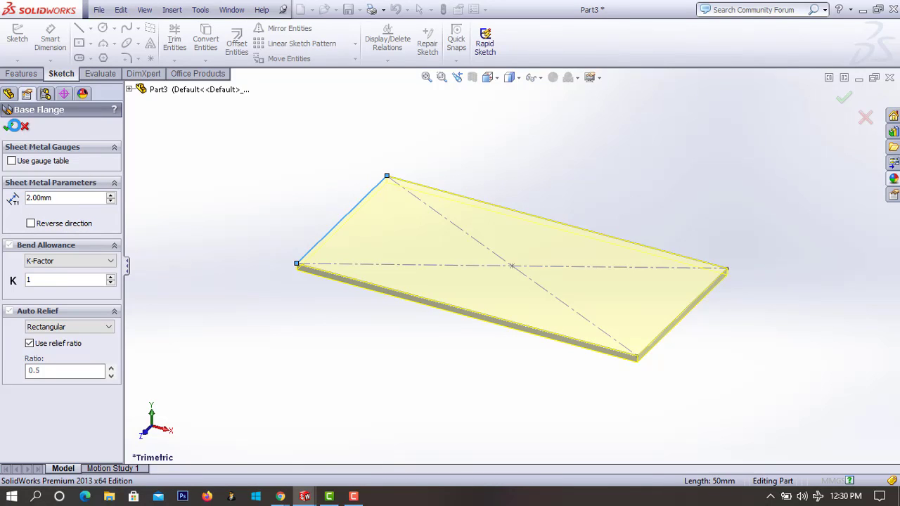
Add a closed hem 10 mm long with a 1 mm miter gap along all four upper edges of the plate
left_click(171, 10)
mouse_move(213, 162)
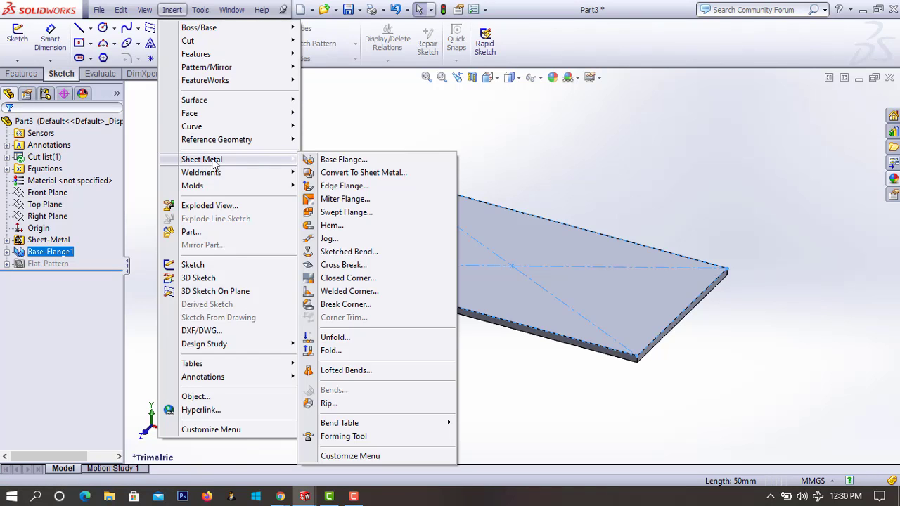
left_click(330, 226)
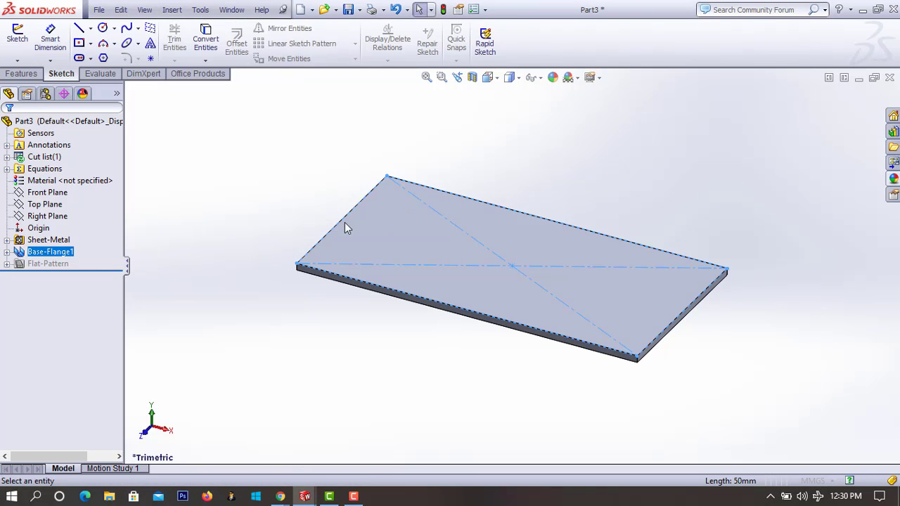
left_click(341, 224)
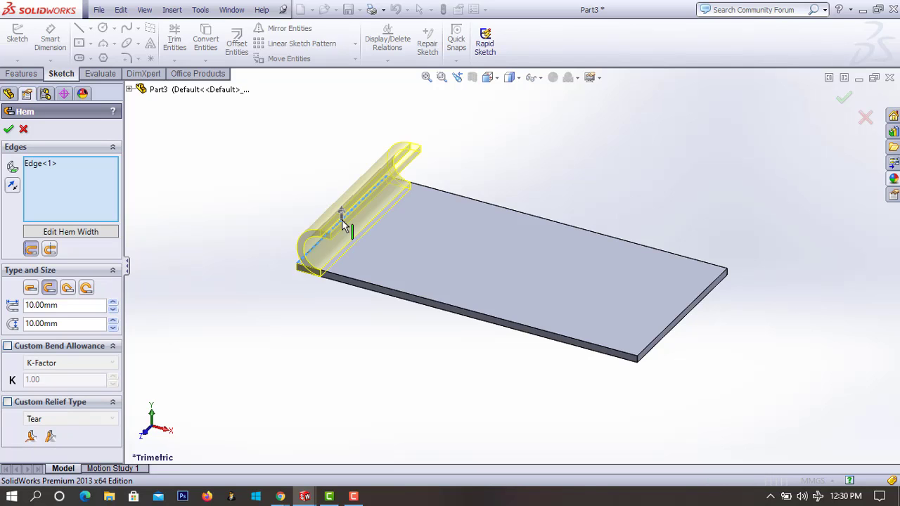
left_click(480, 202)
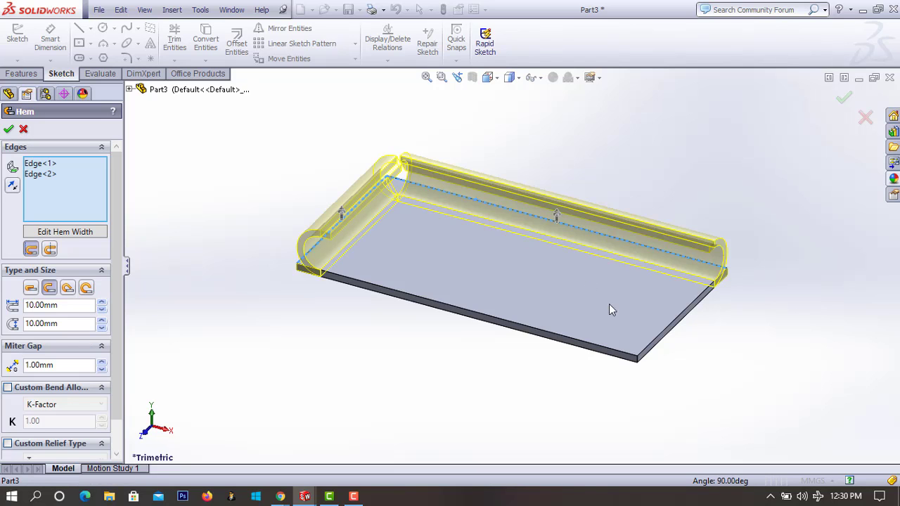
left_click(671, 330)
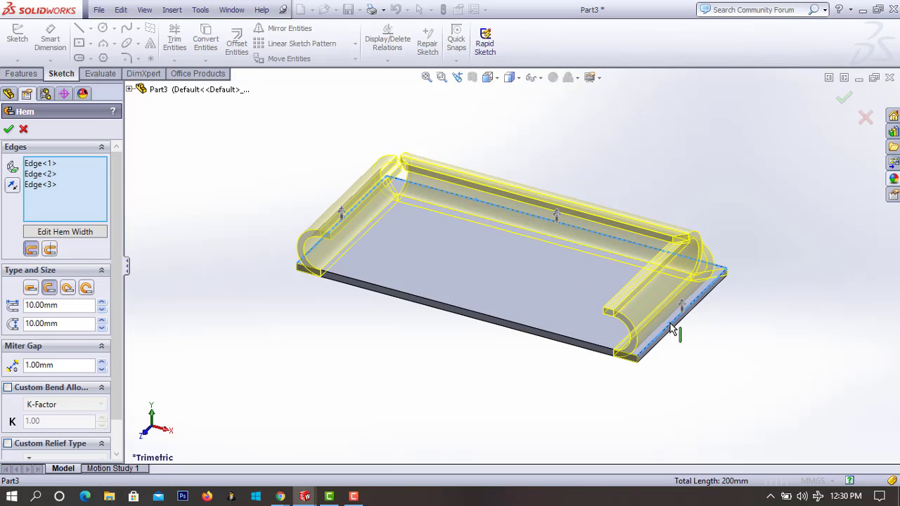
left_click(476, 318)
left_click(32, 291)
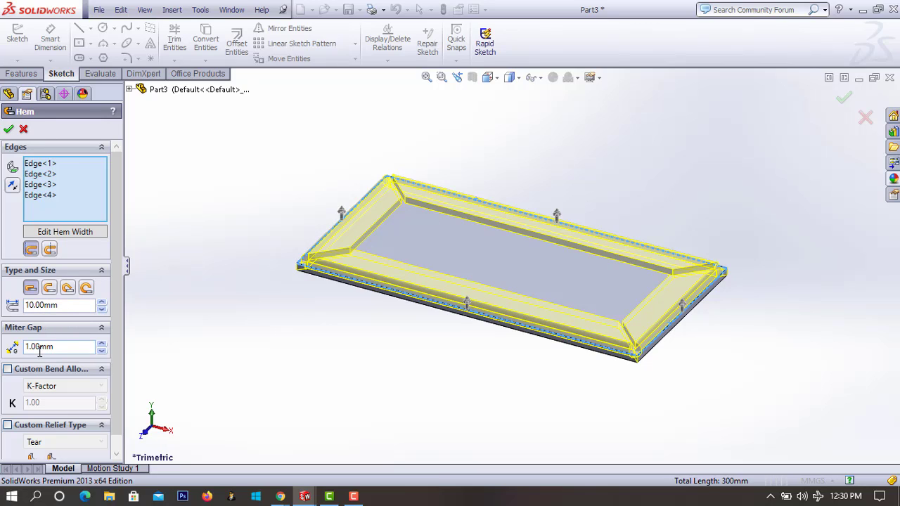
left_click(9, 130)
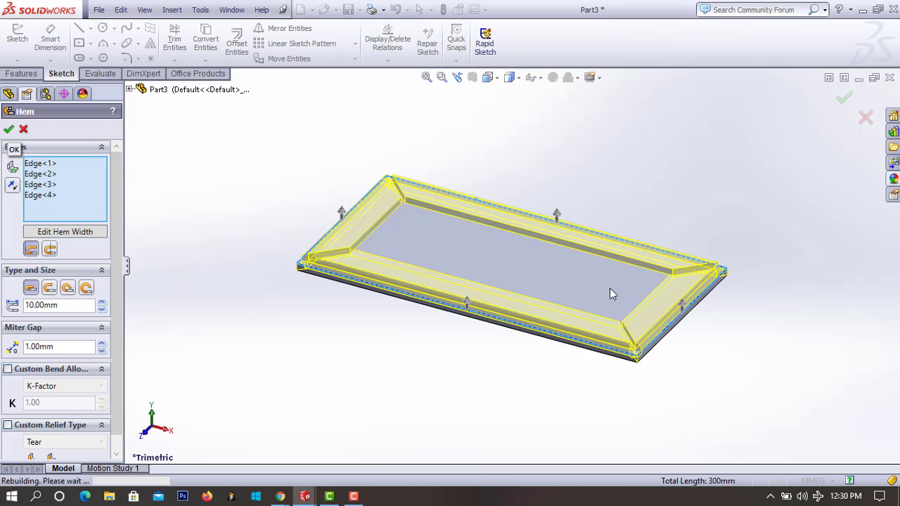
Add a welded corner between the hems at the plate's front right corner, with a 1 mm fillet and added texture
scroll(618, 338, "down", 6)
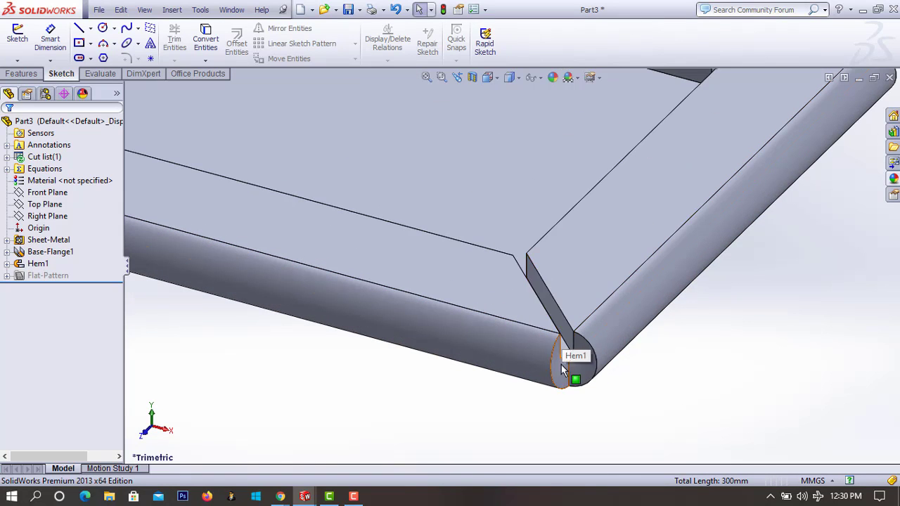
left_click(172, 9)
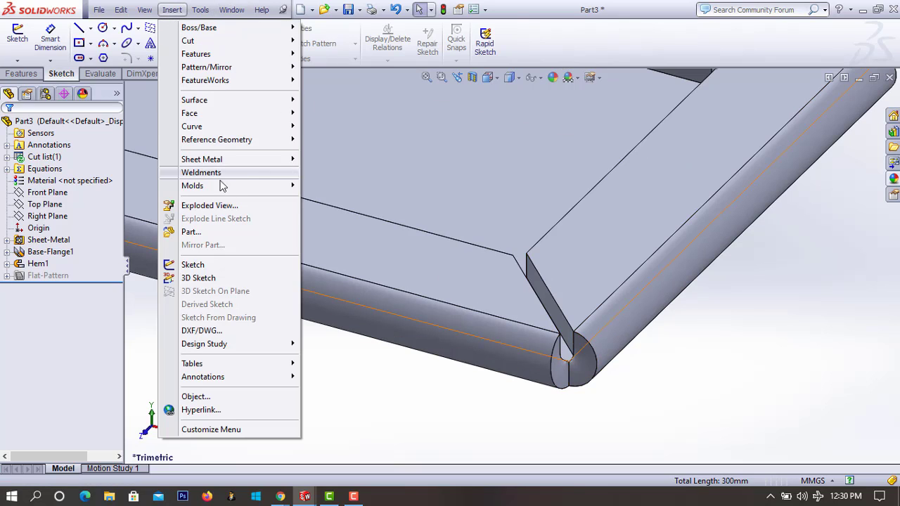
mouse_move(227, 162)
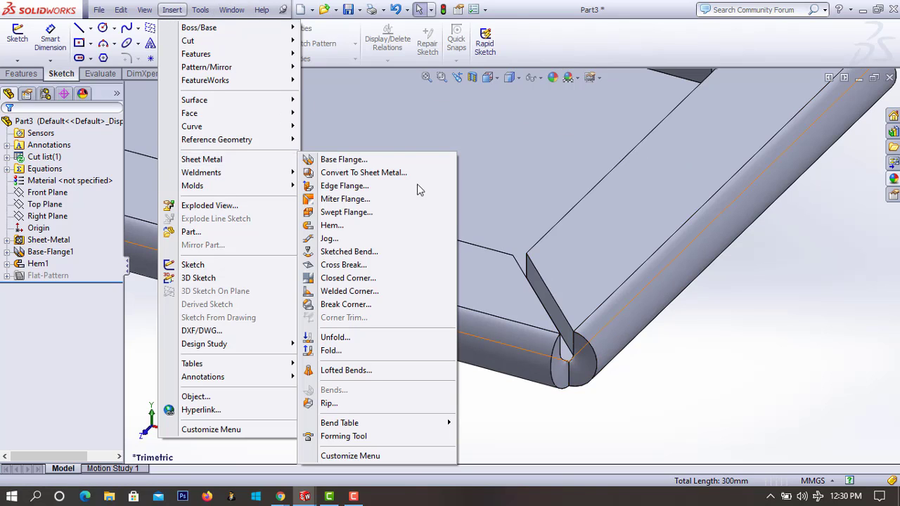
left_click(347, 292)
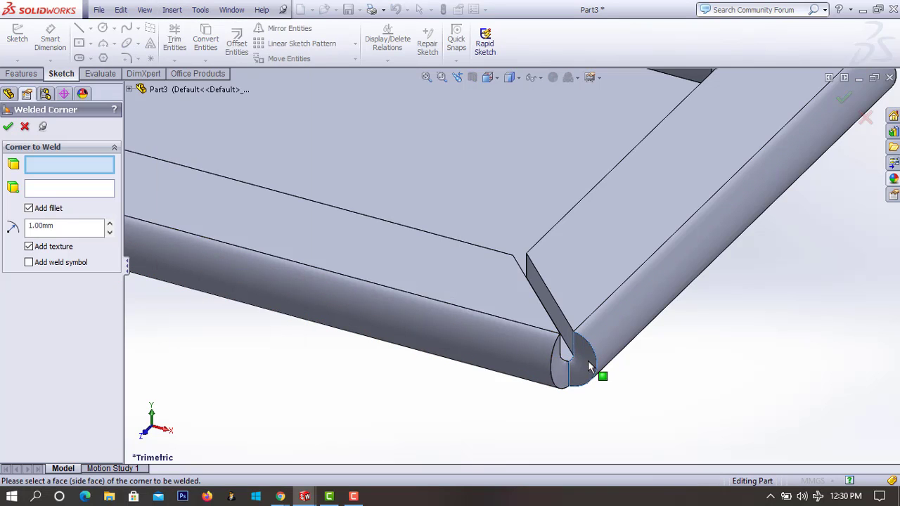
left_click(554, 346)
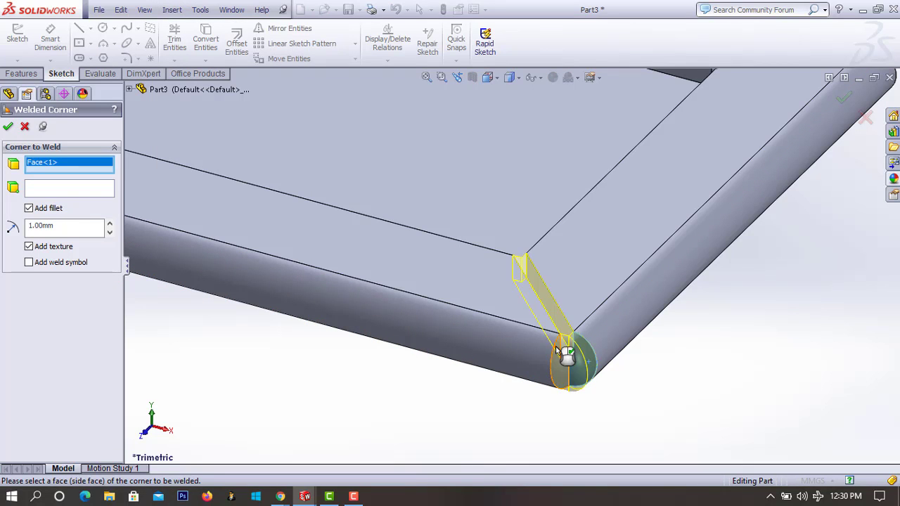
left_click(7, 126)
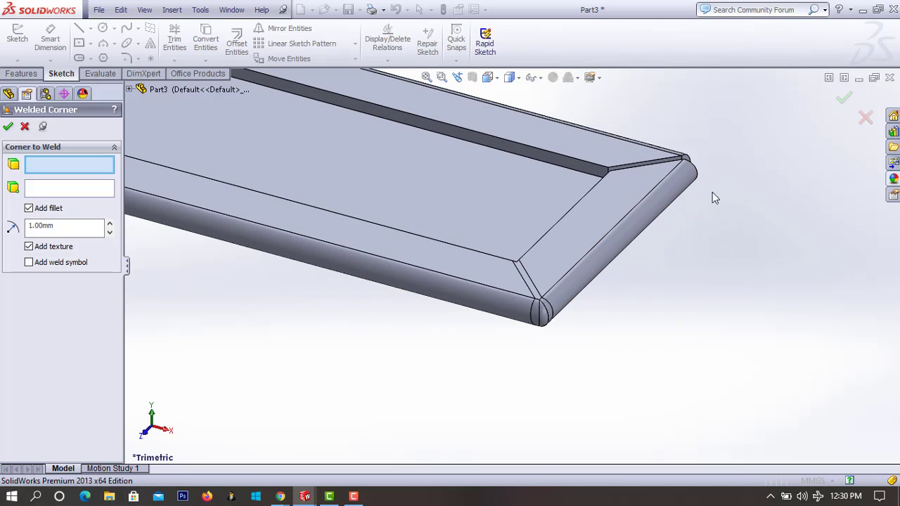
Weld the second open hem corner with a 1 mm fillet and added texture
middle_click_drag(679, 243, 697, 145)
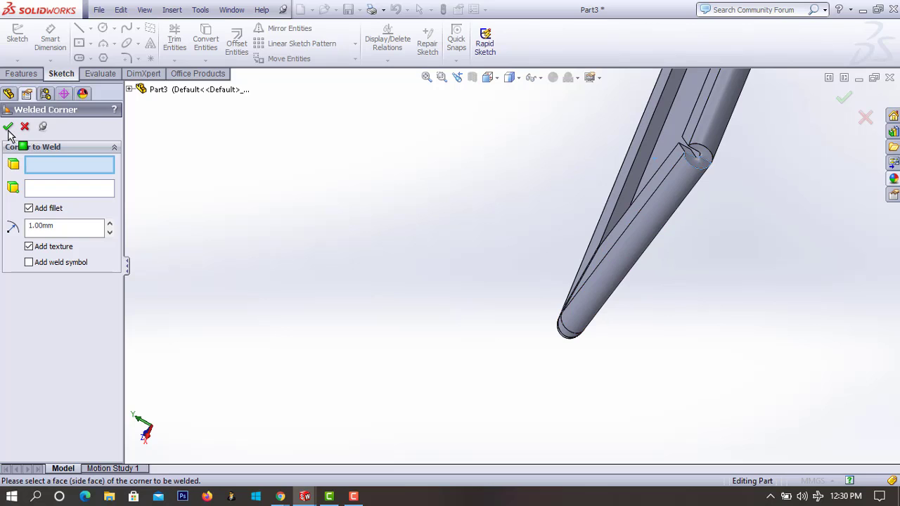
left_click(714, 150)
scroll(721, 147, "down", 2)
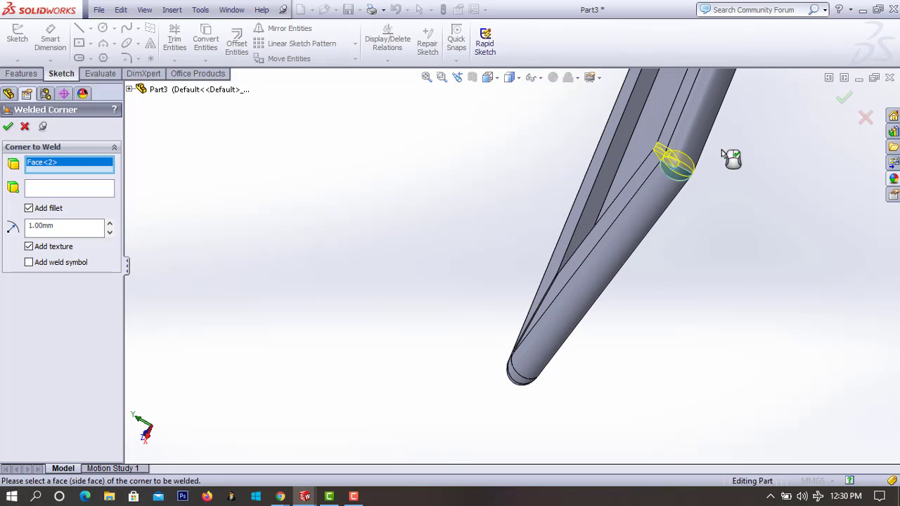
scroll(722, 149, "down", 3)
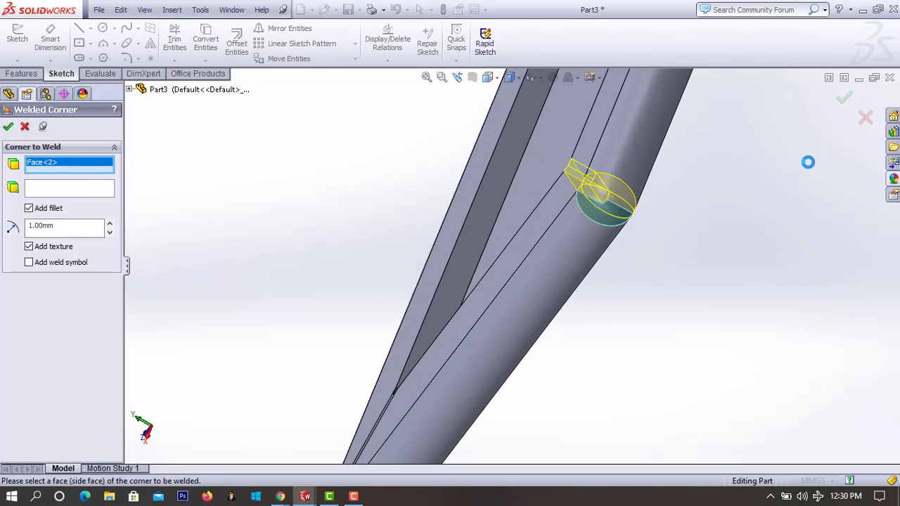
Weld the third hem corner using its open side face, keeping the 1 mm fillet and texture
left_click(675, 218)
scroll(640, 222, "down", 2)
middle_click_drag(641, 219, 605, 228)
scroll(633, 228, "up", 6)
middle_click_drag(662, 227, 660, 183)
scroll(660, 180, "down", 4)
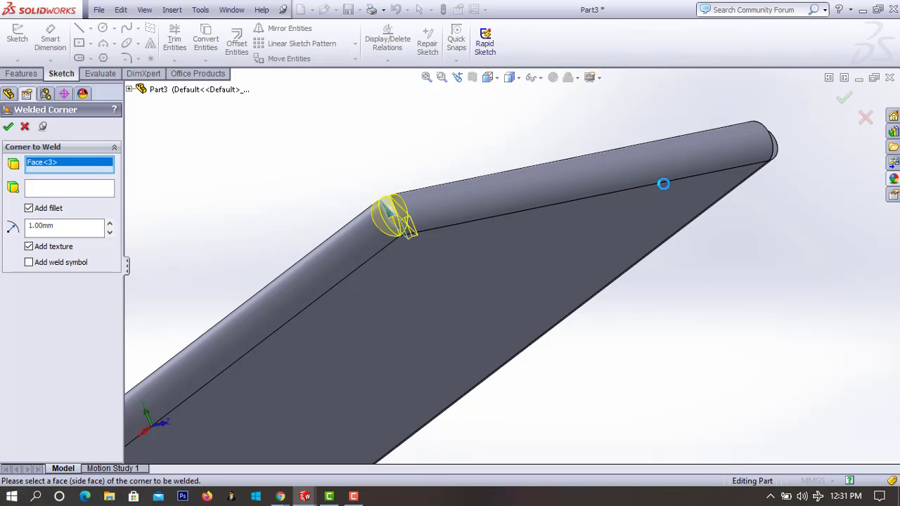
left_click(811, 151)
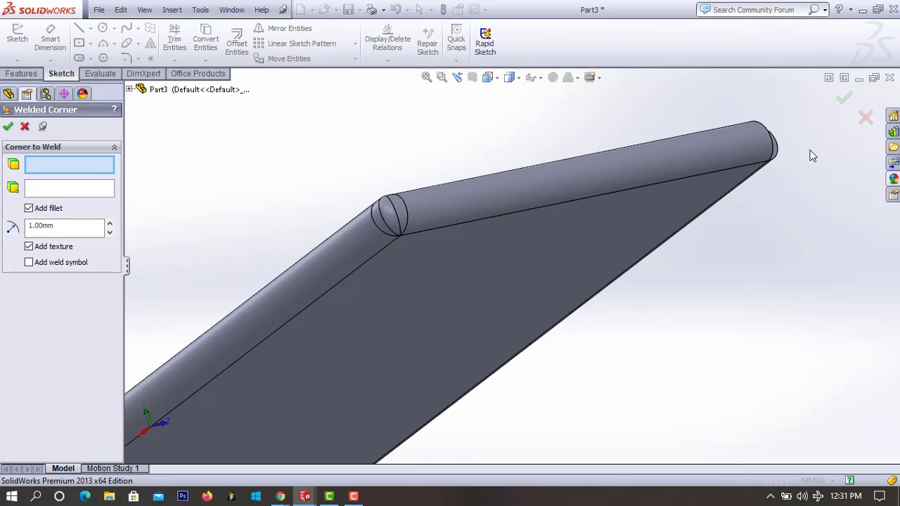
Weld the last open hem corner with a 1 mm fillet and texture, and end the Welded Corner command
middle_click_drag(813, 154, 633, 253)
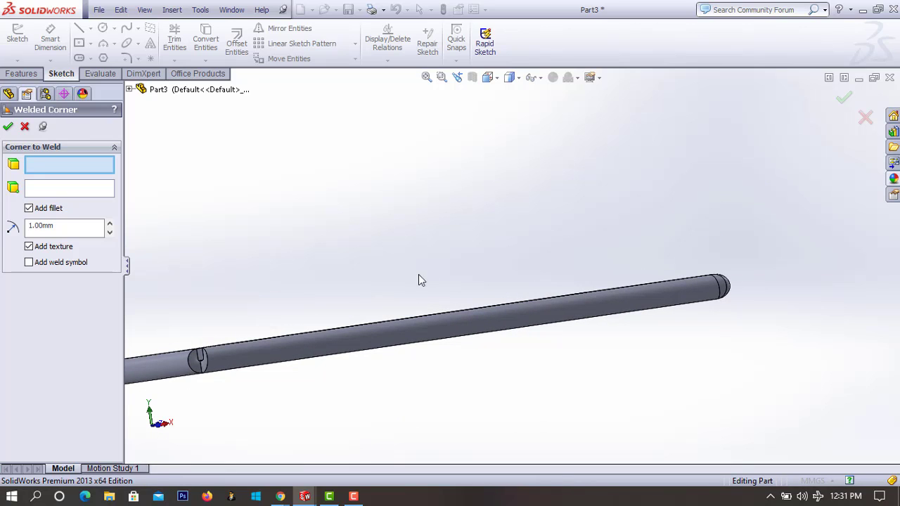
scroll(221, 365, "down", 3)
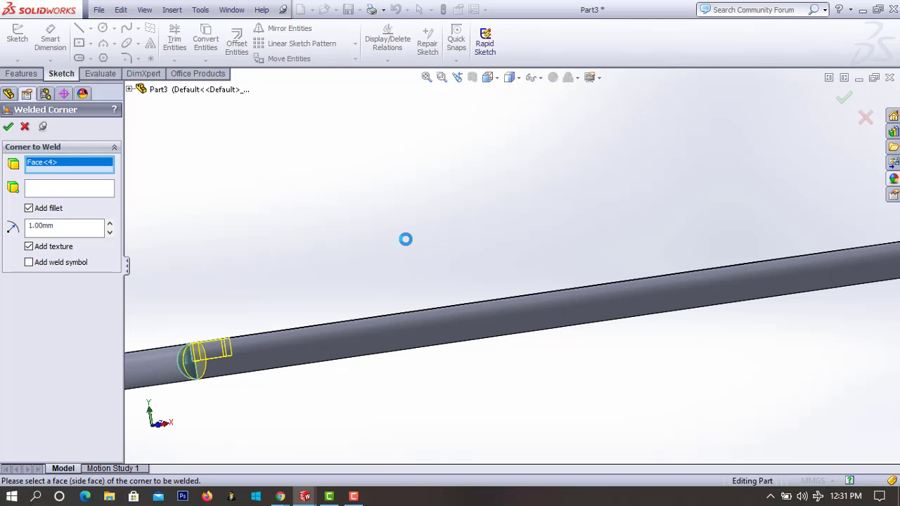
key("f")
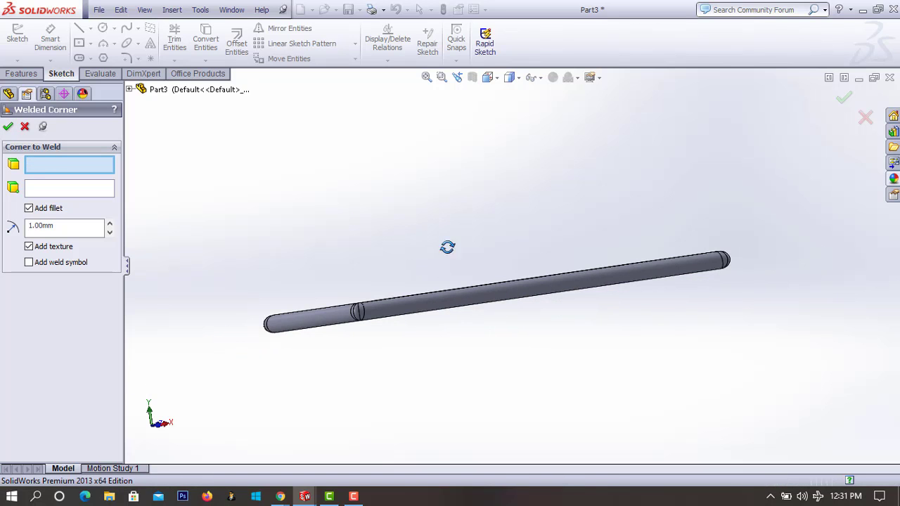
middle_click_drag(447, 247, 461, 275)
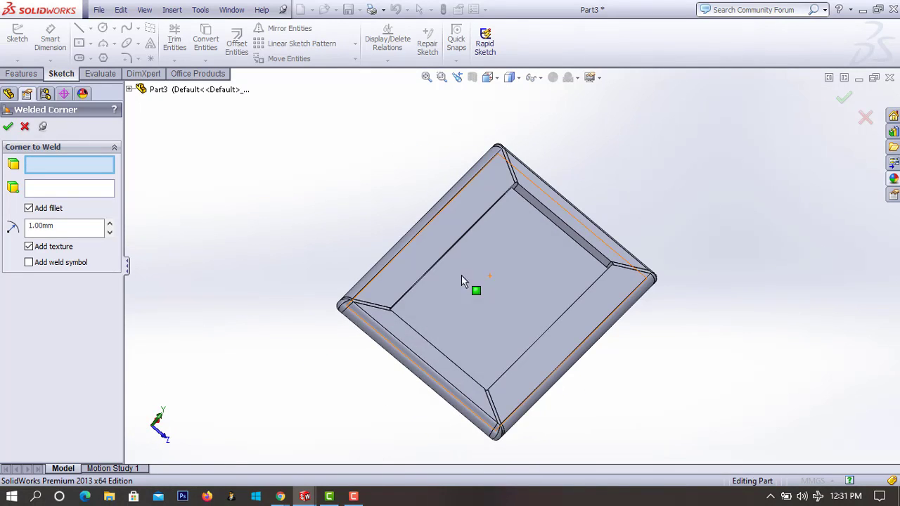
scroll(385, 283, "down", 3)
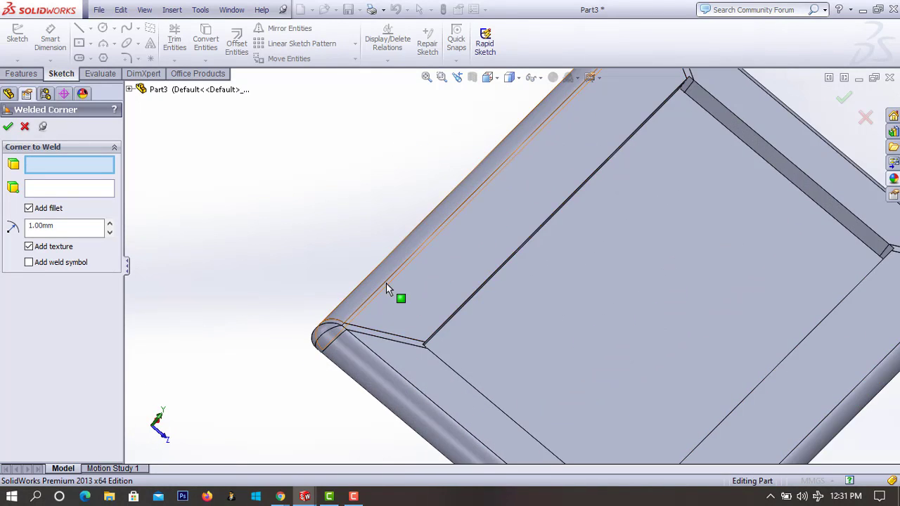
left_click(25, 128)
Display the plate shaded without edges and examine the welded corners and hems up close
scroll(438, 322, "down", 3)
scroll(421, 329, "up", 2)
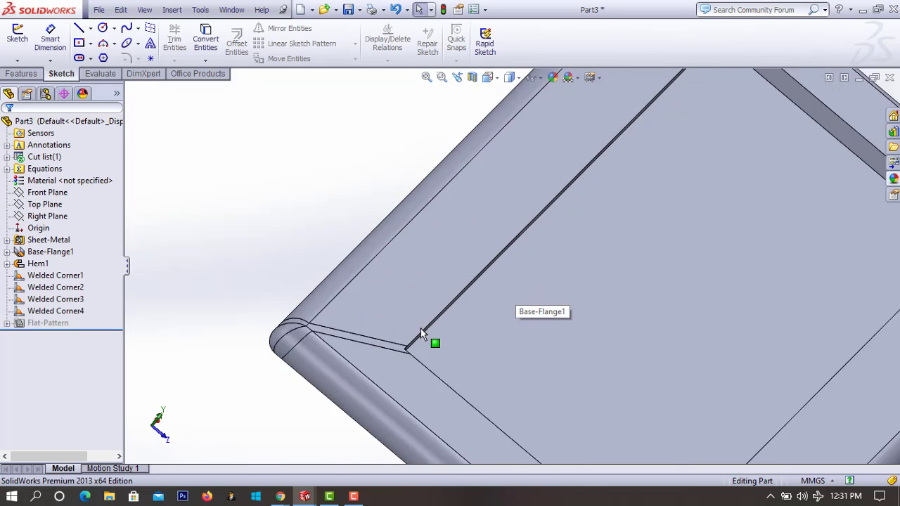
scroll(420, 328, "up", 1)
scroll(437, 345, "down", 1)
middle_click_drag(442, 342, 338, 321)
scroll(457, 239, "down", 3)
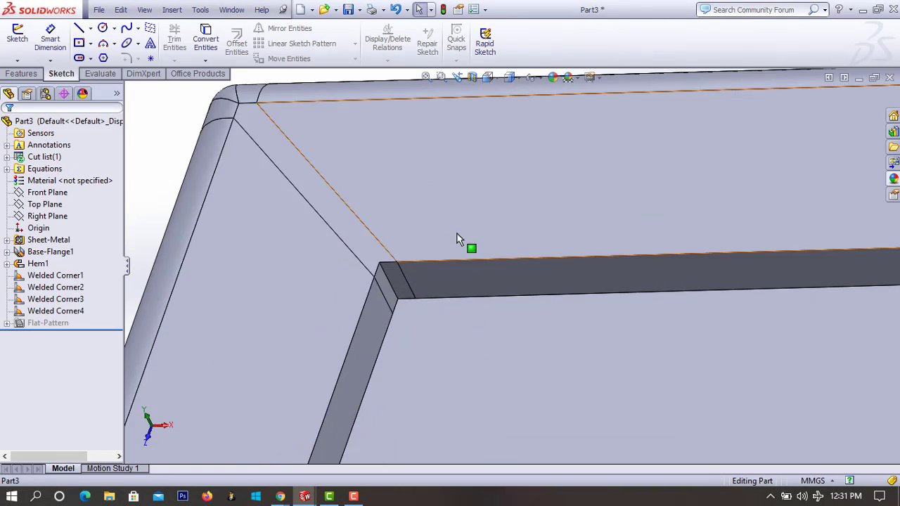
scroll(517, 119, "up", 2)
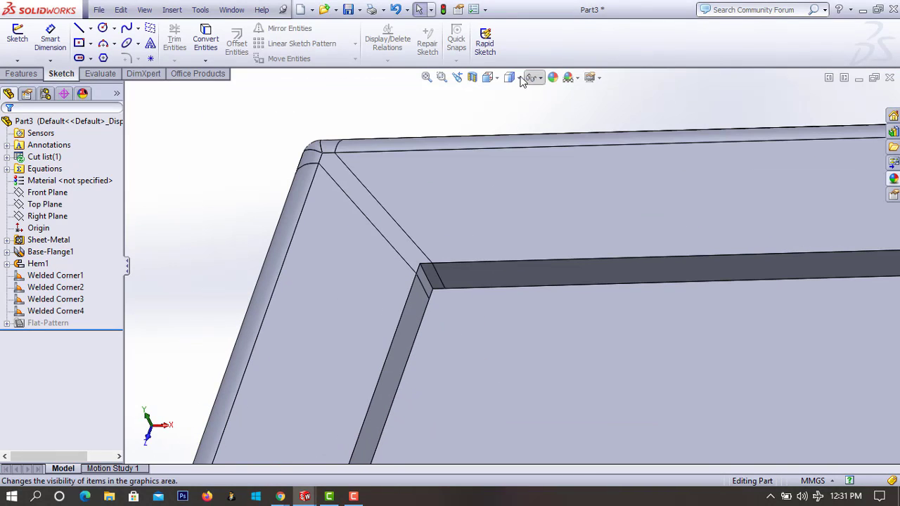
left_click(511, 77)
left_click(511, 109)
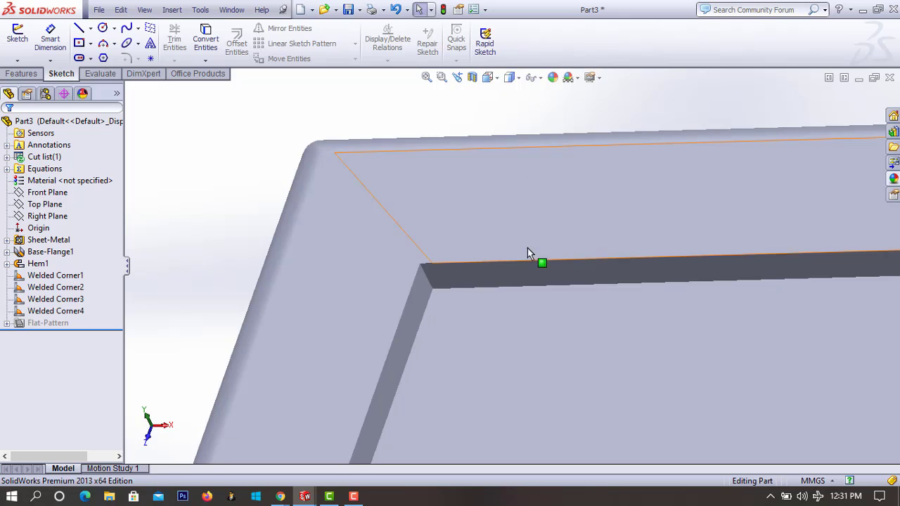
scroll(527, 264, "down", 1)
scroll(530, 272, "up", 3)
scroll(533, 280, "up", 3)
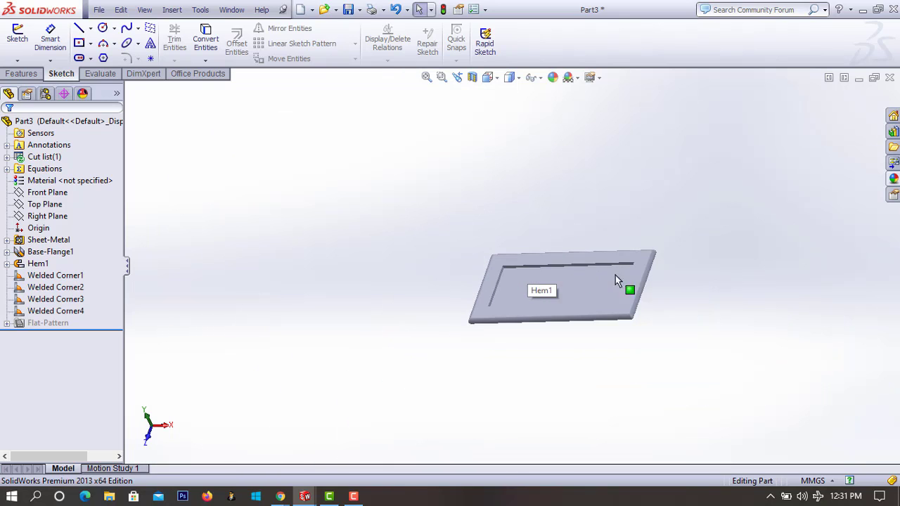
scroll(645, 300, "down", 2)
middle_click_drag(625, 323, 632, 197)
scroll(352, 255, "down", 1)
scroll(350, 249, "down", 2)
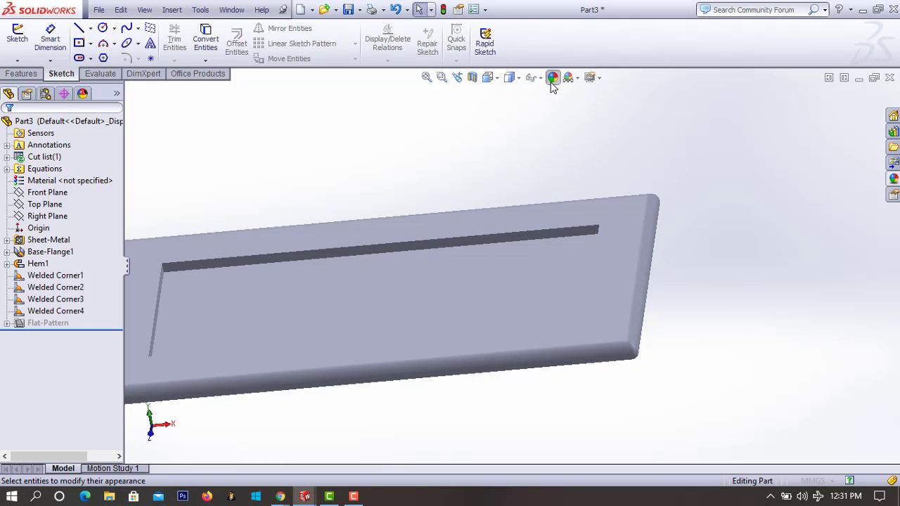
Assign the polished aluminum appearance to the plate and give it a light violet color, RGB 192, 192, 255
left_click(553, 79)
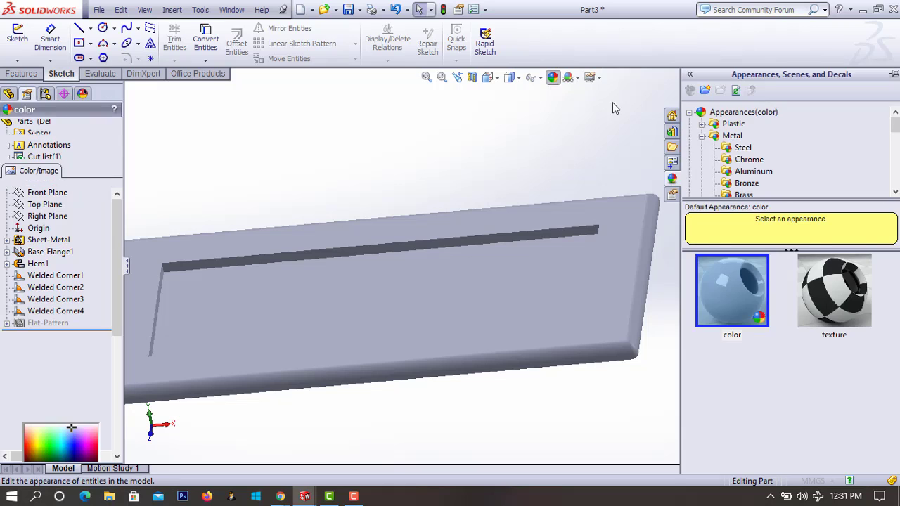
left_click(754, 137)
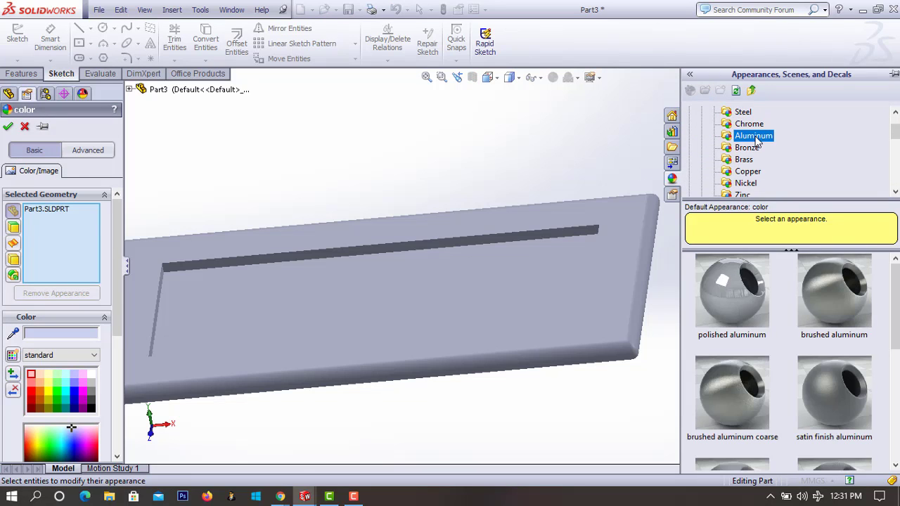
left_click_drag(742, 300, 551, 285)
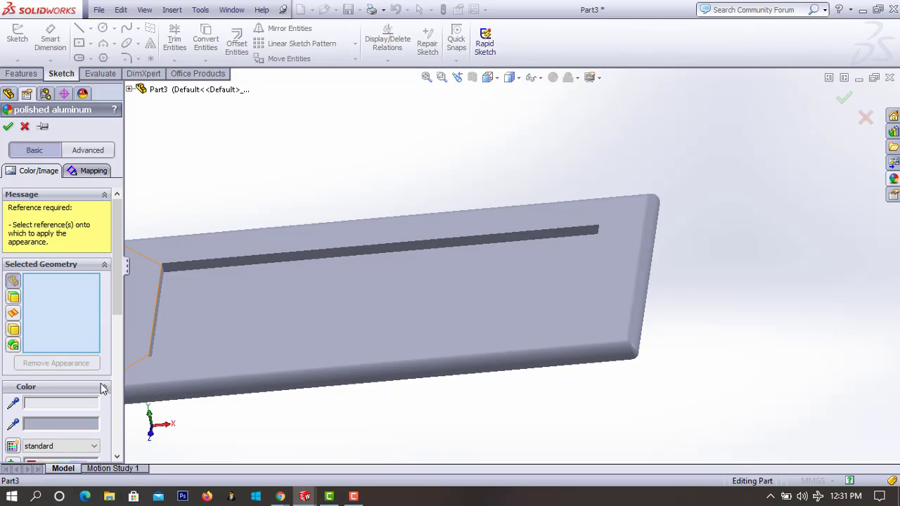
scroll(102, 389, "down", 4)
left_click_drag(68, 393, 85, 381)
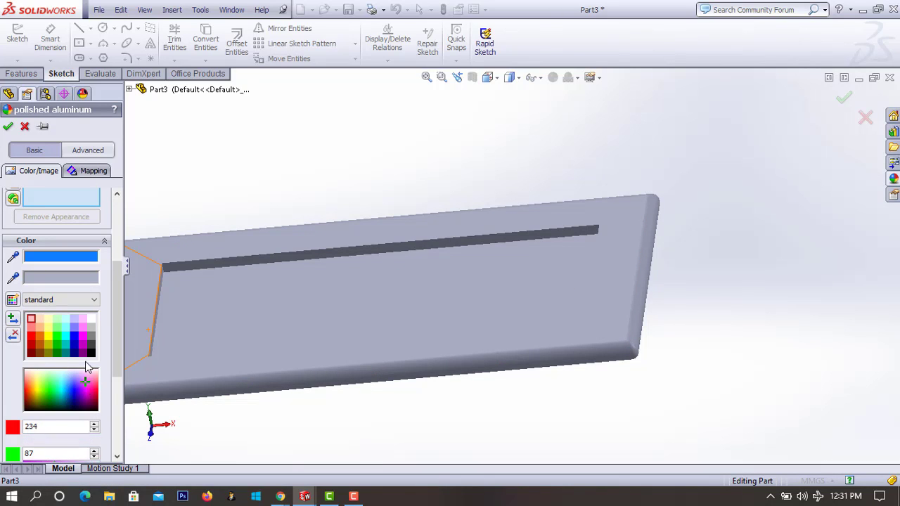
left_click(246, 302)
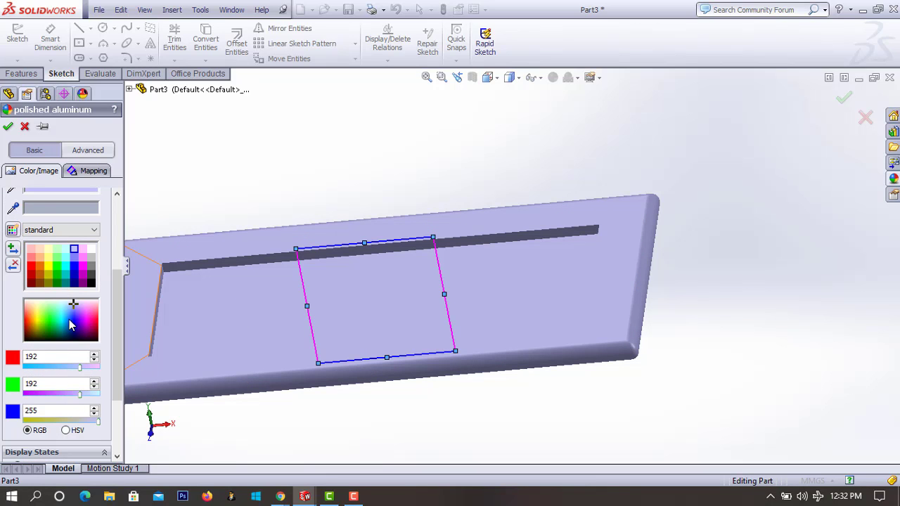
Change the appearance color to a dusty pink with RGB 214, 129, 147
left_click(53, 367)
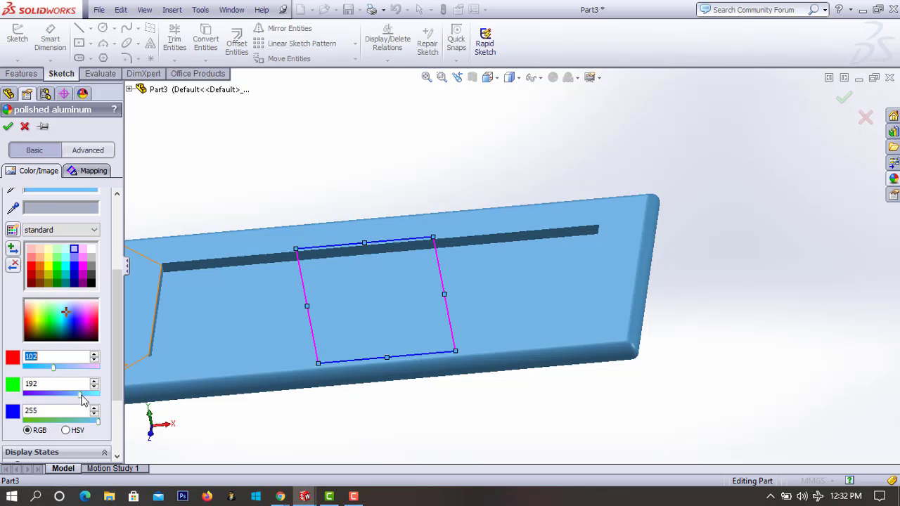
left_click(61, 394)
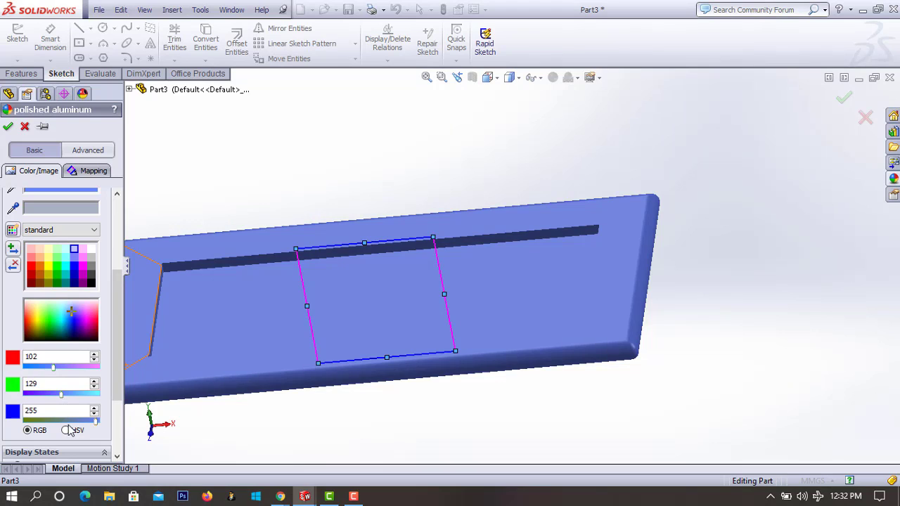
left_click(68, 422)
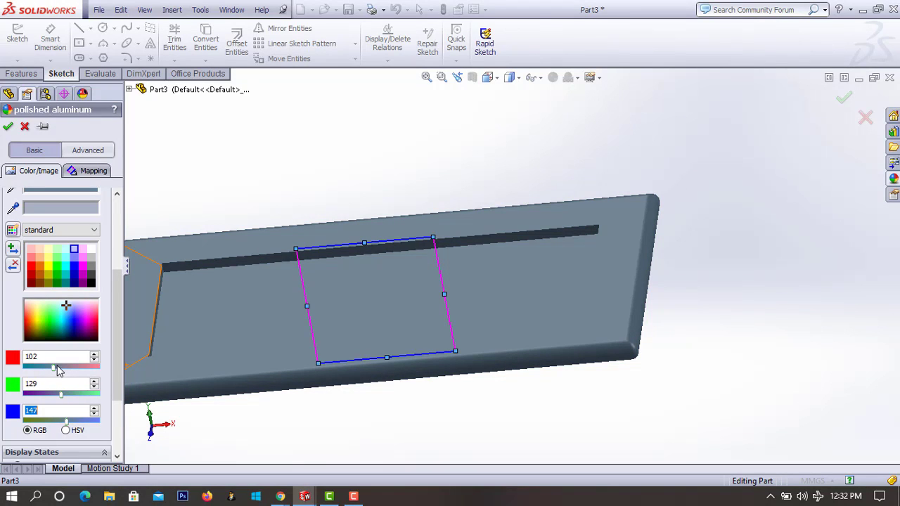
left_click(84, 366)
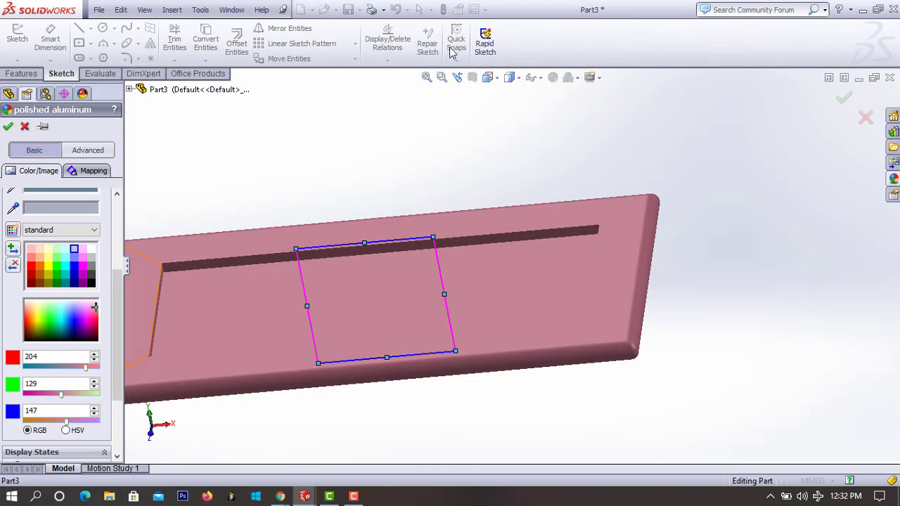
Show the plate shaded with edges and accept the polished aluminum appearance
left_click(518, 79)
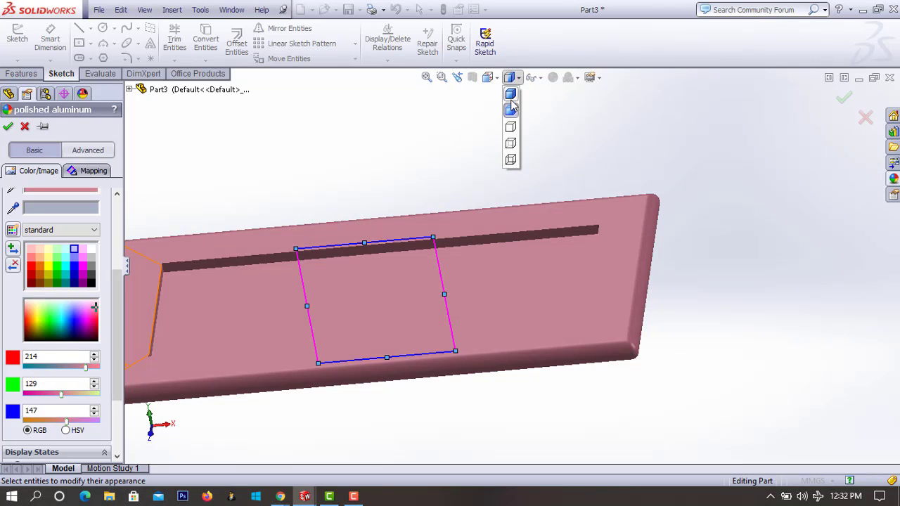
left_click(511, 105)
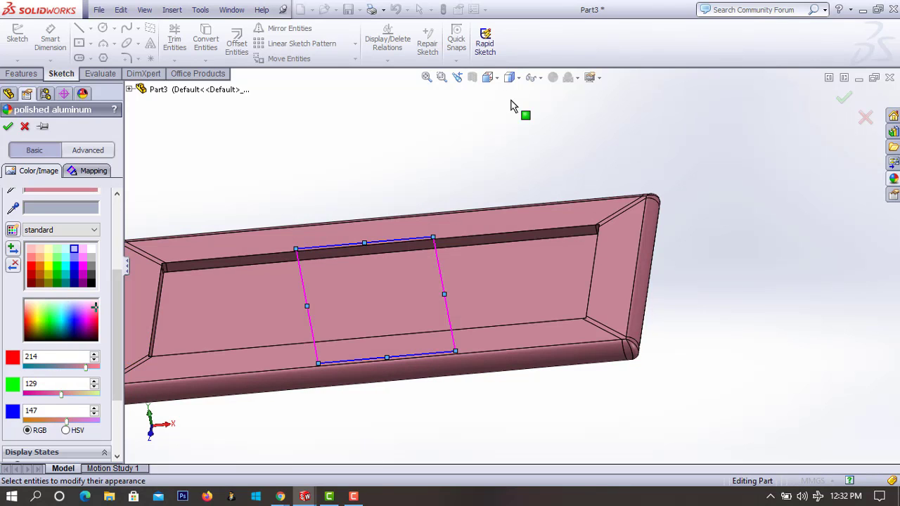
left_click(8, 126)
Examine the finished plate's hems and welded corners from several angles, including the isometric view
scroll(362, 208, "up", 4)
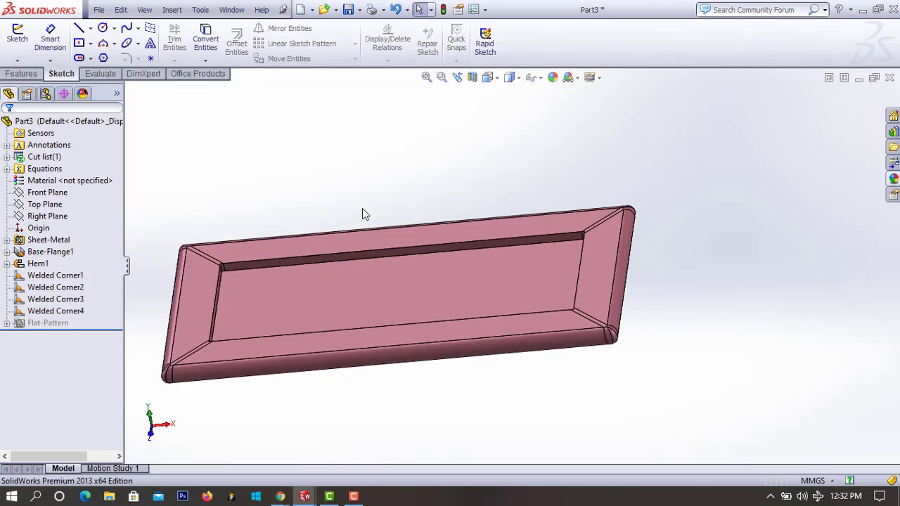
middle_click_drag(682, 195, 636, 243)
scroll(346, 266, "down", 2)
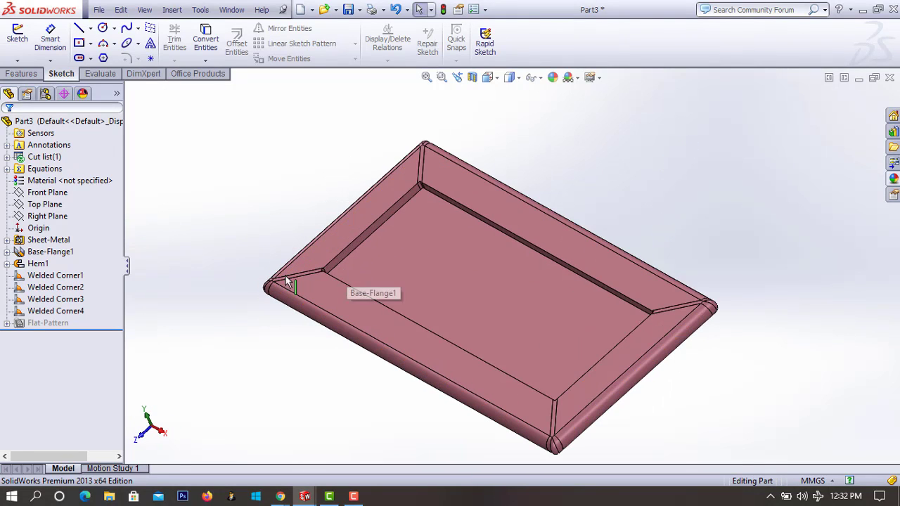
key("ctrl+7")
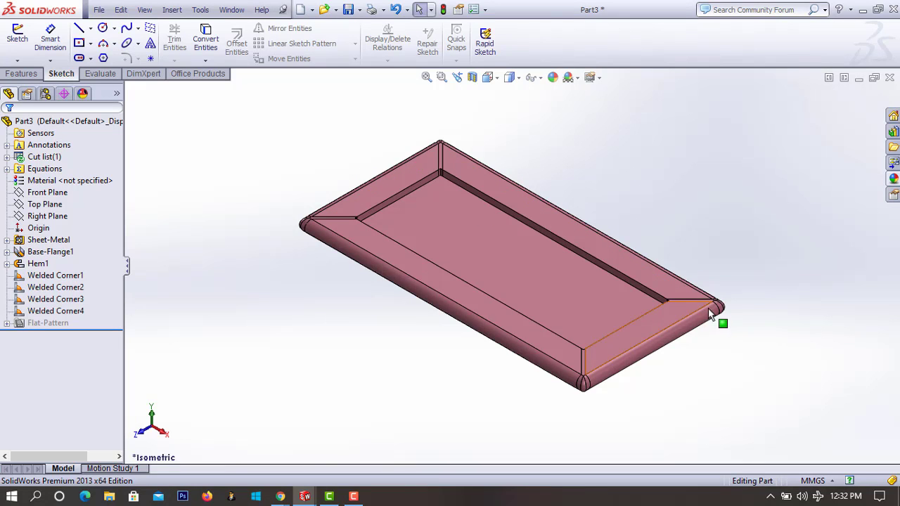
middle_click_drag(719, 321, 291, 221)
scroll(590, 366, "down", 3)
scroll(557, 342, "up", 3)
scroll(436, 302, "down", 2)
middle_click_drag(683, 251, 724, 335)
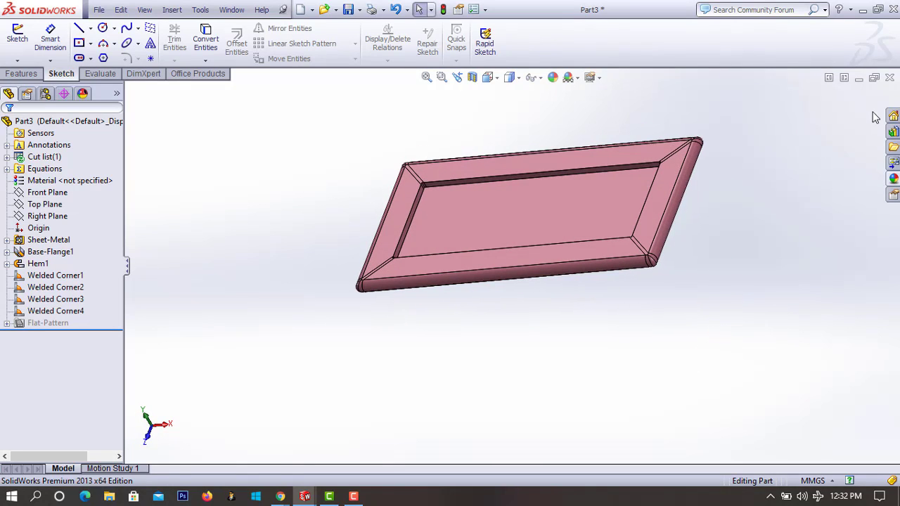
Close the finished pink plate part and return to the other open part
left_click(890, 81)
left_click(446, 258)
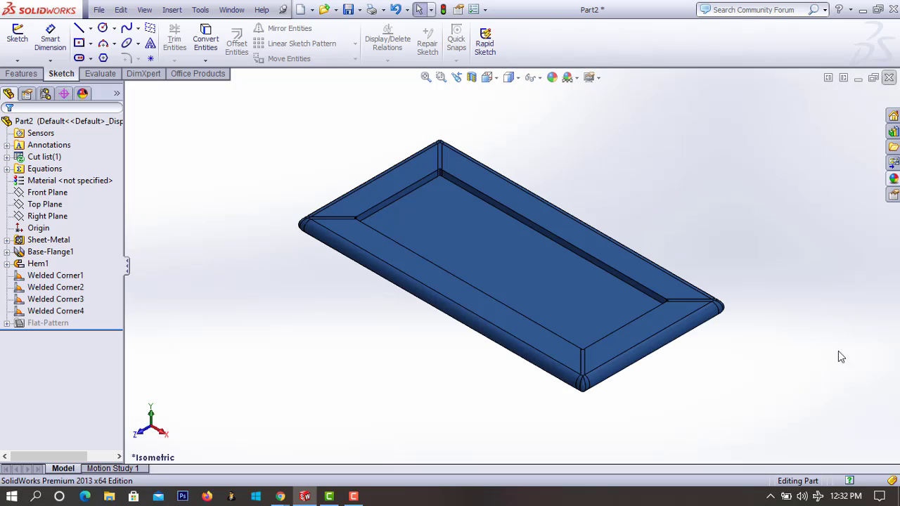
left_click(354, 497)
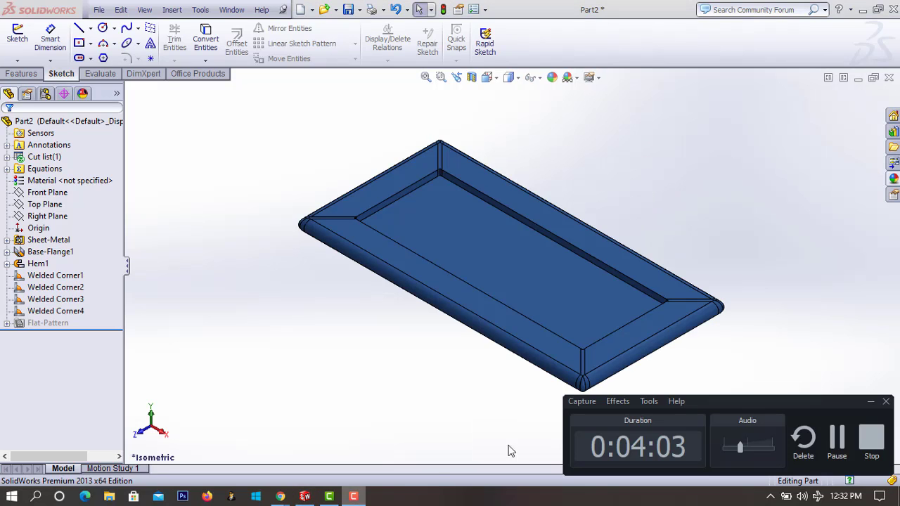